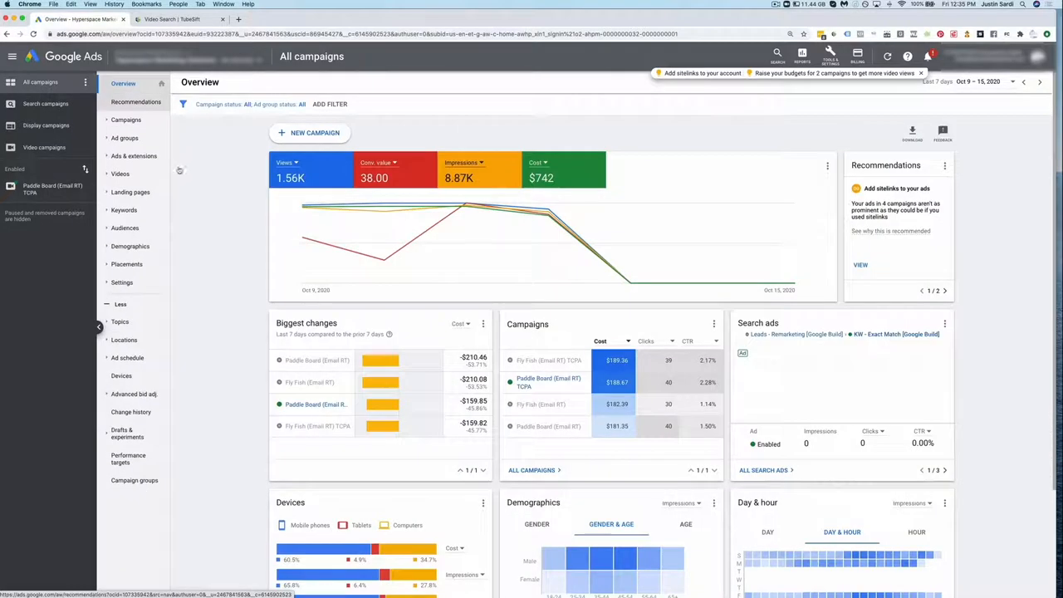
# Start a new campaign with the Leads goal and the Video campaign type, and continue to its settings
pyautogui.click(323, 135)
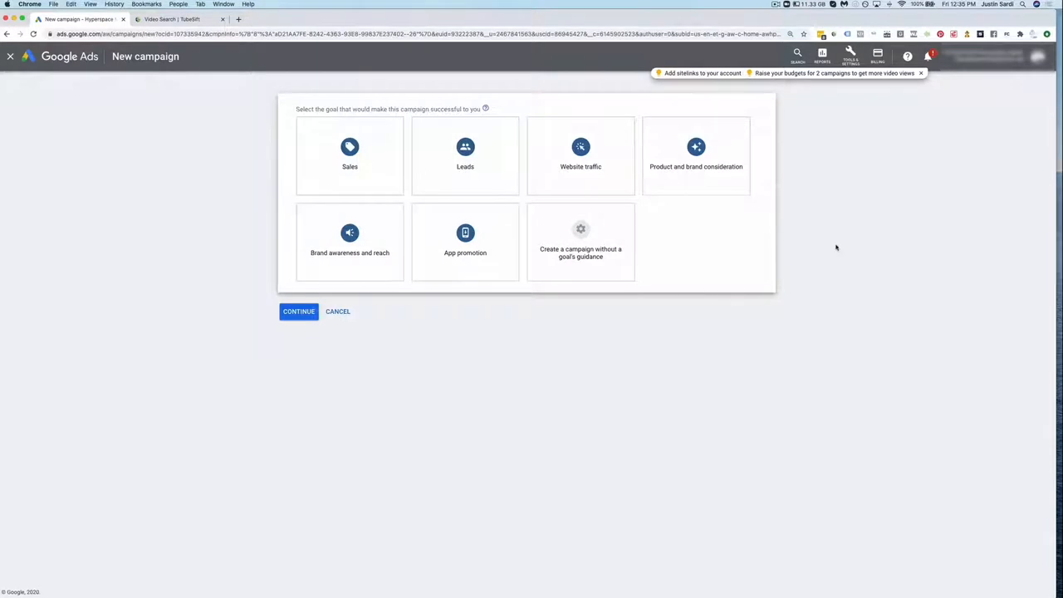
pyautogui.click(921, 74)
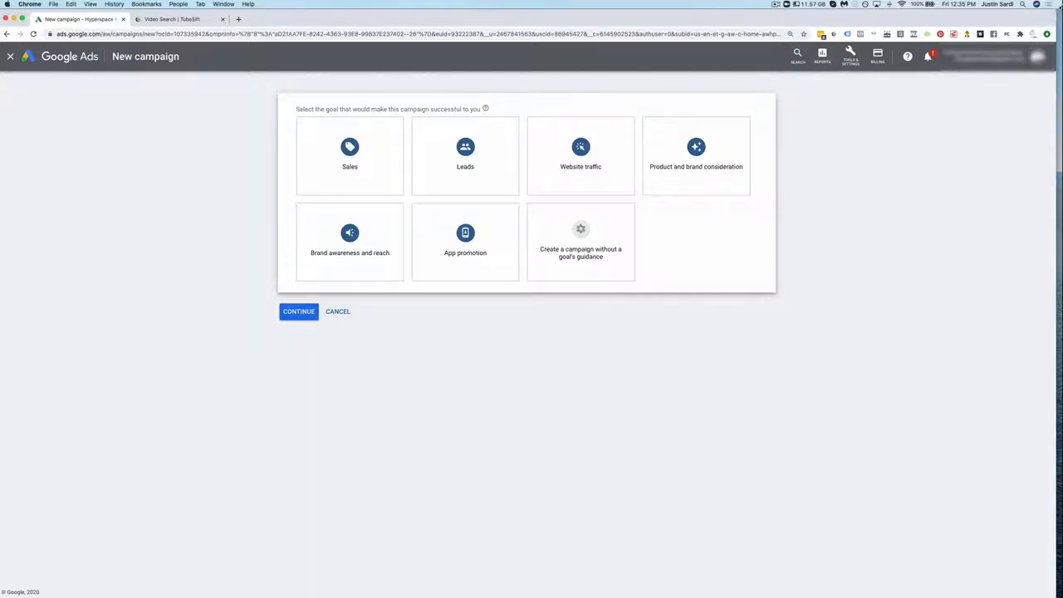
pyautogui.moveTo(1057, 12); pyautogui.dragTo(1062, 10)
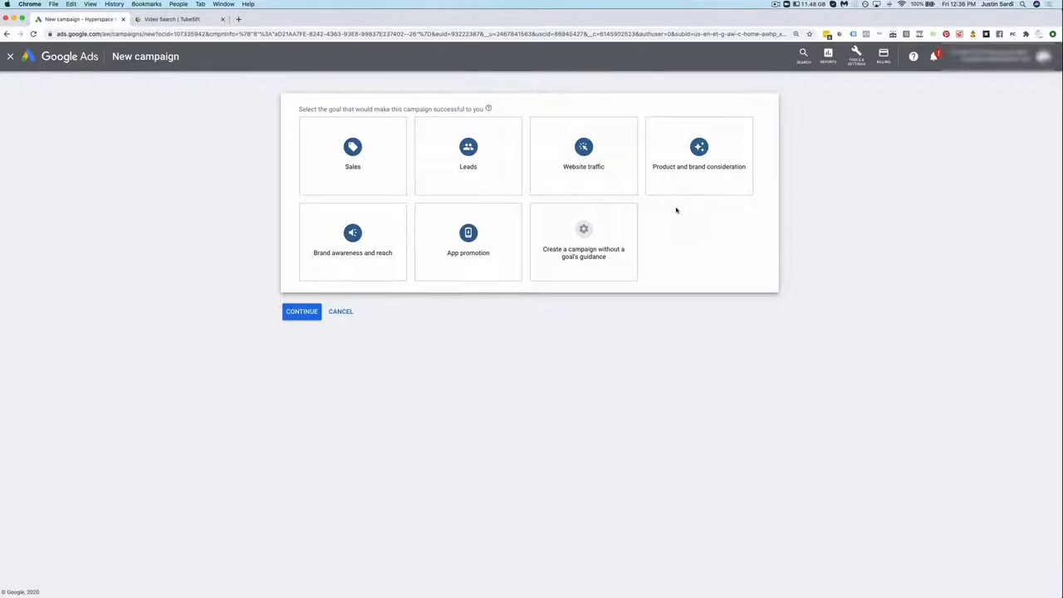
pyautogui.click(481, 162)
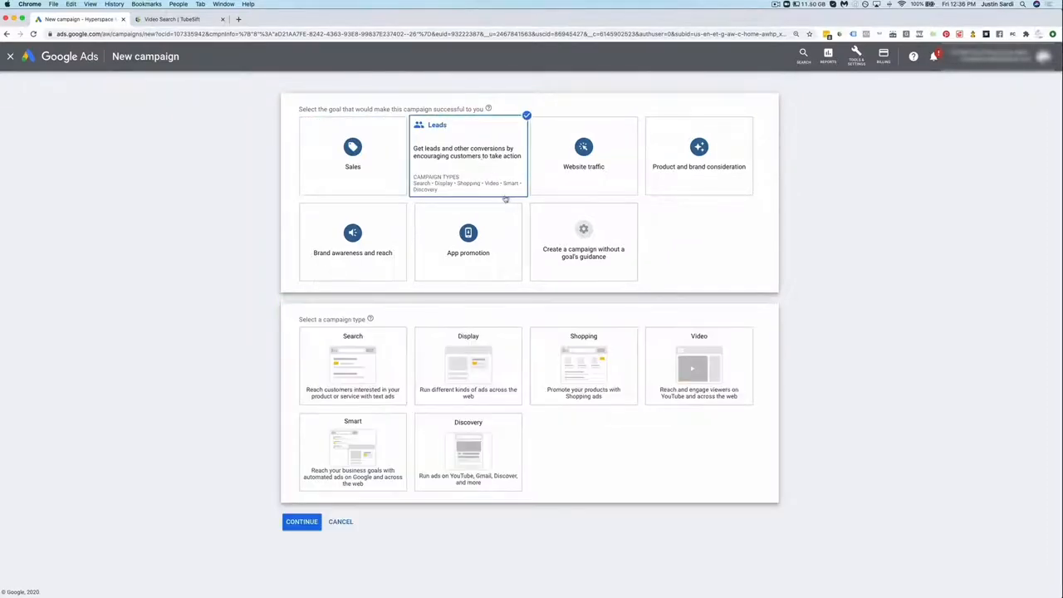
pyautogui.click(738, 358)
pyautogui.scroll(-1, 440, 390)
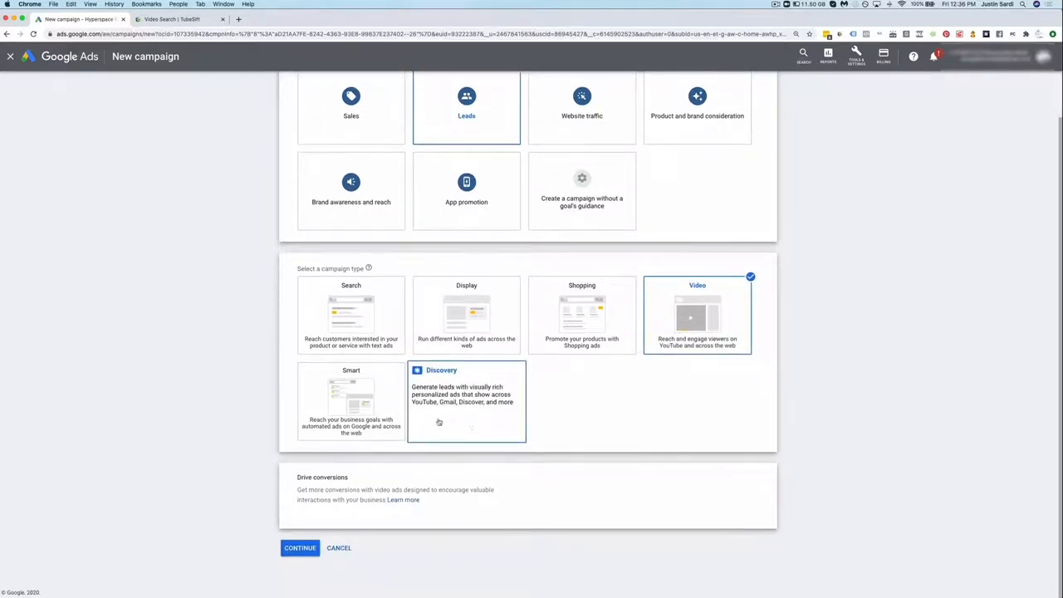
pyautogui.click(307, 549)
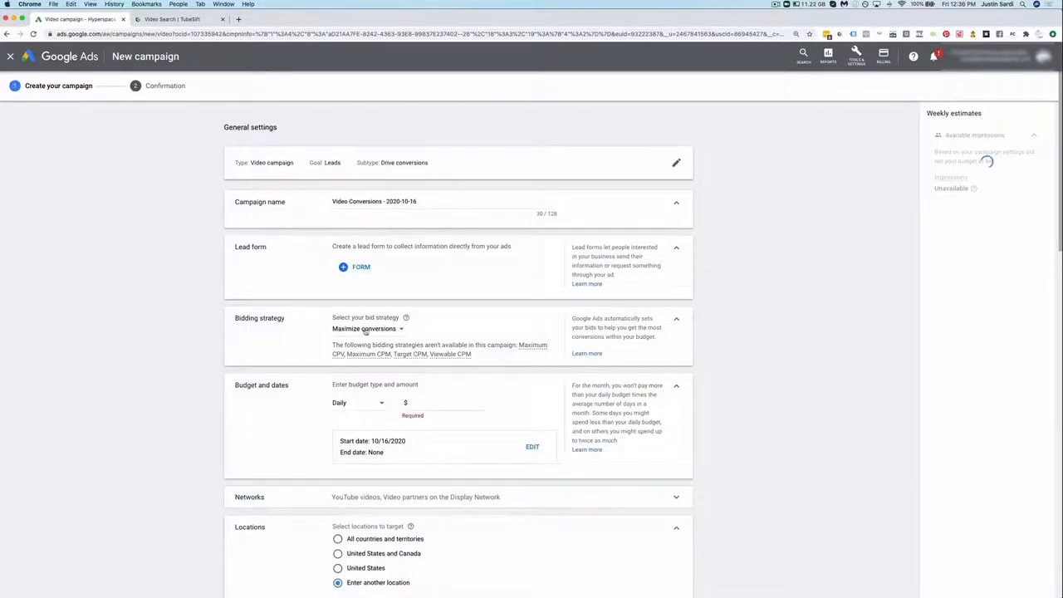
# Change the bidding strategy to Target CPA and set the target CPA to $10.00
pyautogui.click(367, 329)
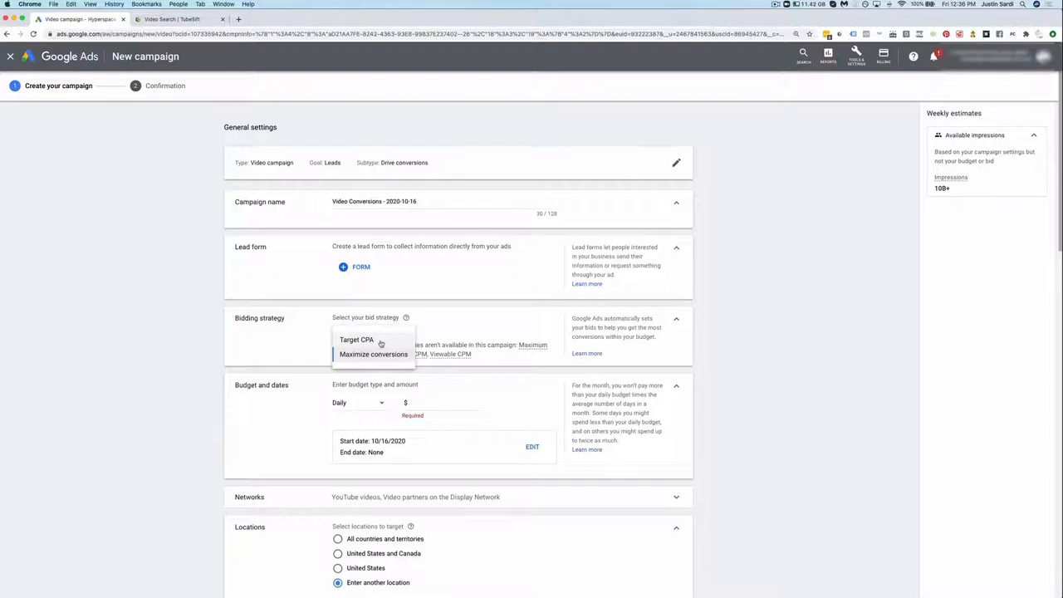
pyautogui.click(381, 342)
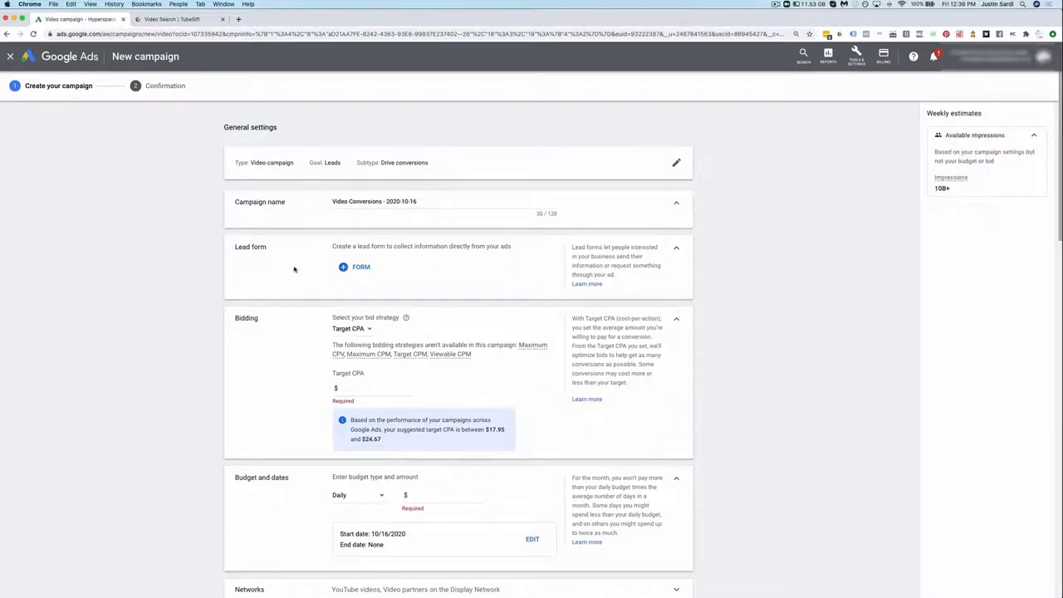
pyautogui.moveTo(325, 162); pyautogui.dragTo(345, 163)
pyautogui.click(345, 168)
pyautogui.click(383, 397)
pyautogui.write('10.00')
pyautogui.click(537, 380)
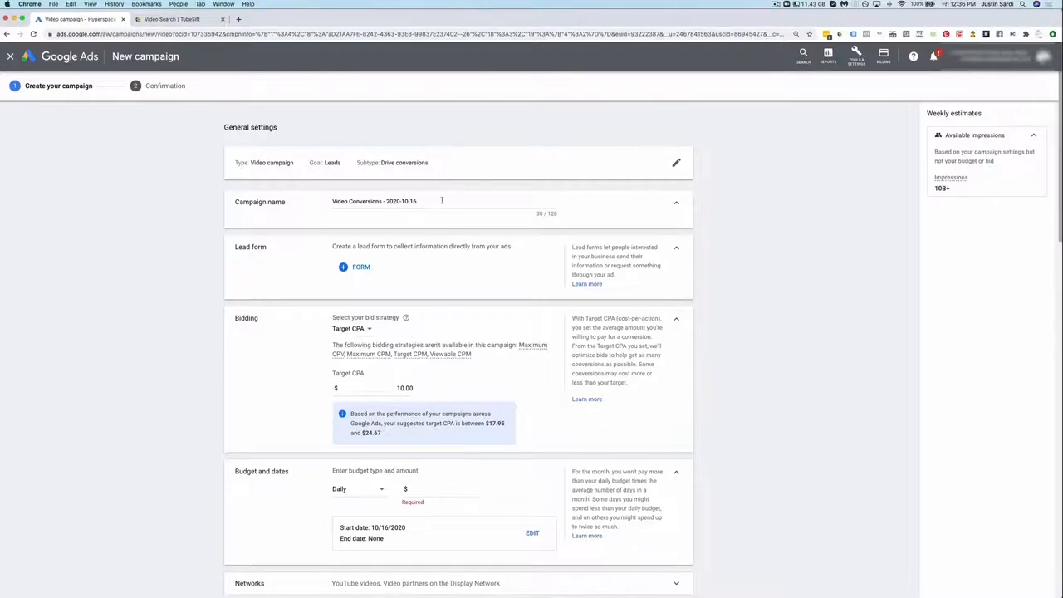
# Rename the campaign as "TubeSift Leads"
pyautogui.moveTo(440, 201); pyautogui.dragTo(324, 196)
pyautogui.write('T')
pyautogui.write('ubesif')
pyautogui.write('if')
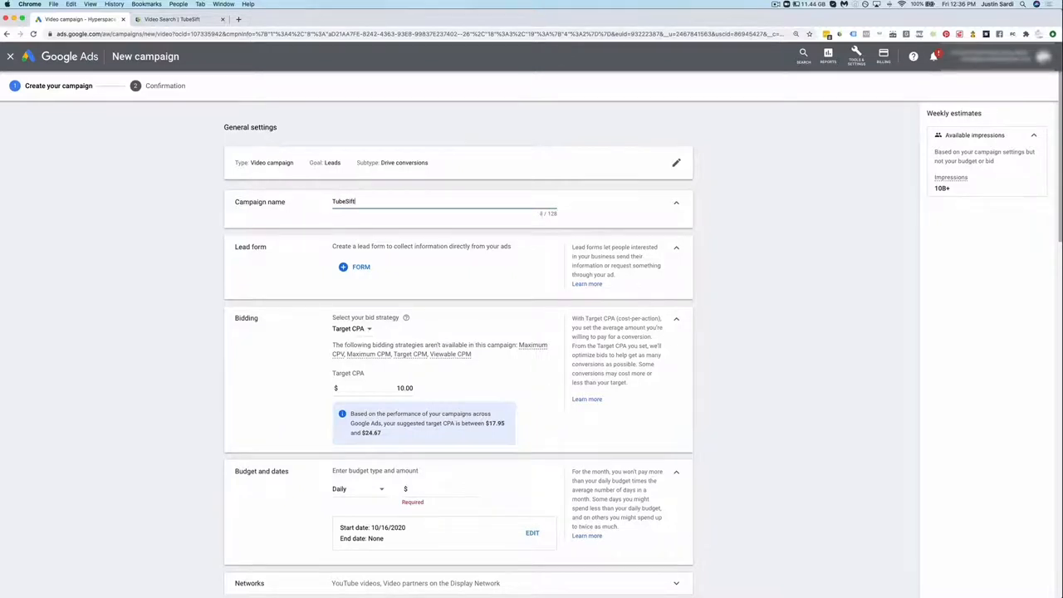
pyautogui.click(189, 224)
pyautogui.scroll(-2, 220, 254)
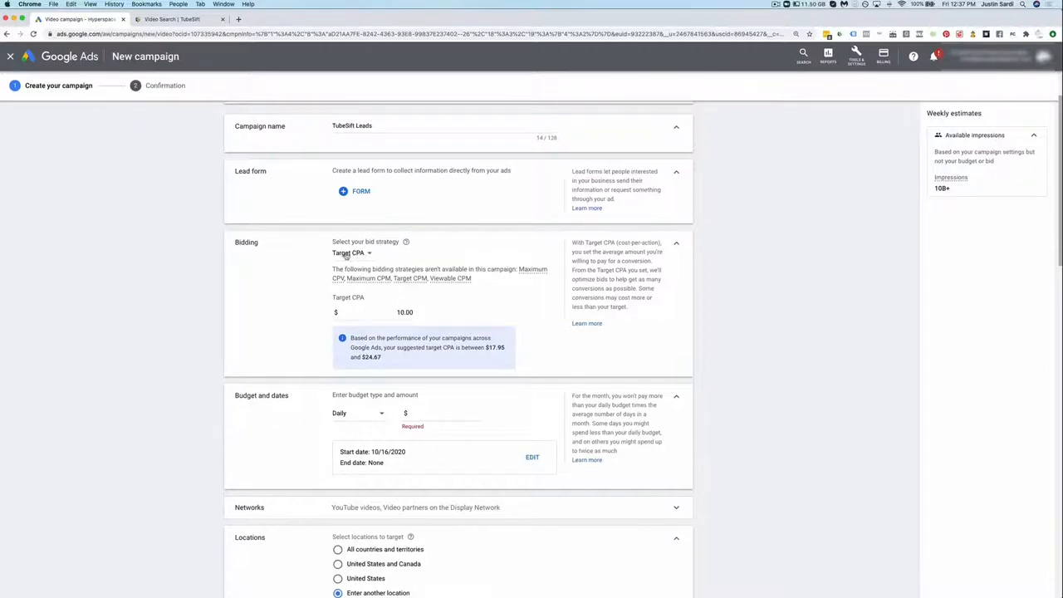
pyautogui.click(346, 255)
pyautogui.click(427, 252)
pyautogui.scroll(-3, 182, 268)
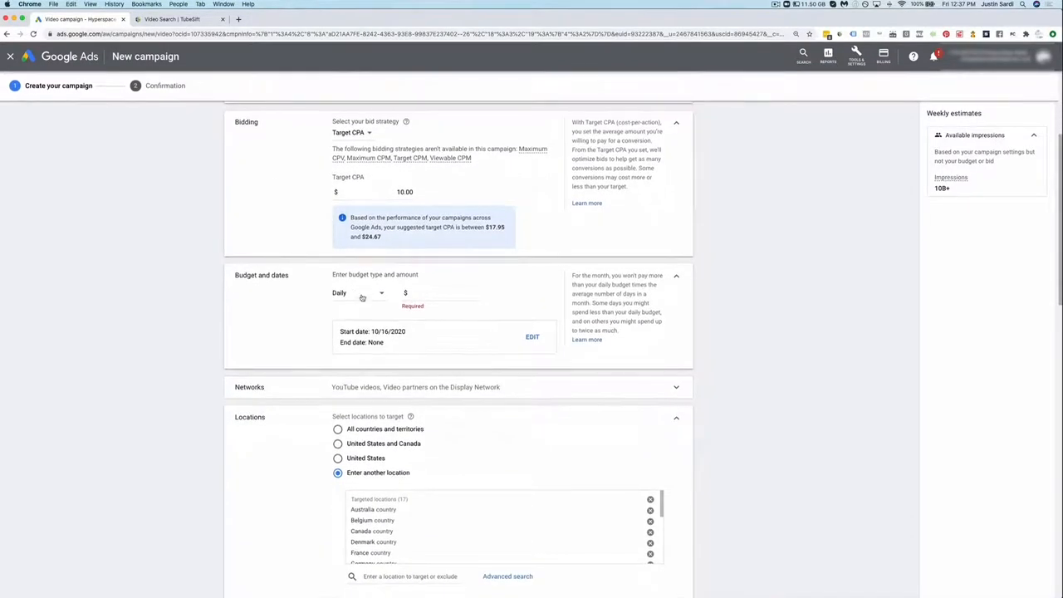
pyautogui.click(357, 294)
pyautogui.click(369, 319)
pyautogui.click(440, 292)
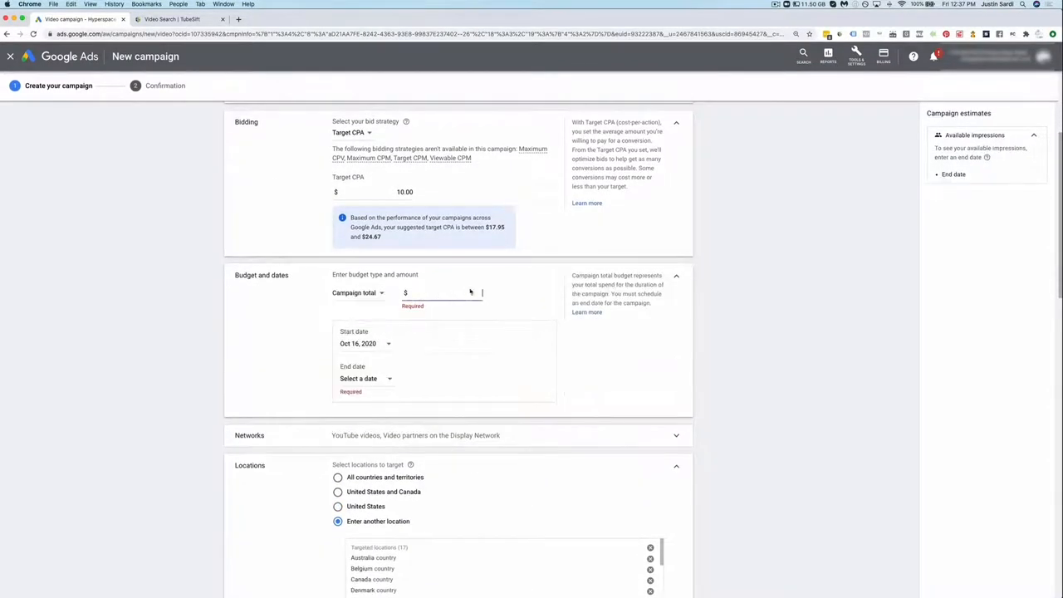
pyautogui.click(372, 298)
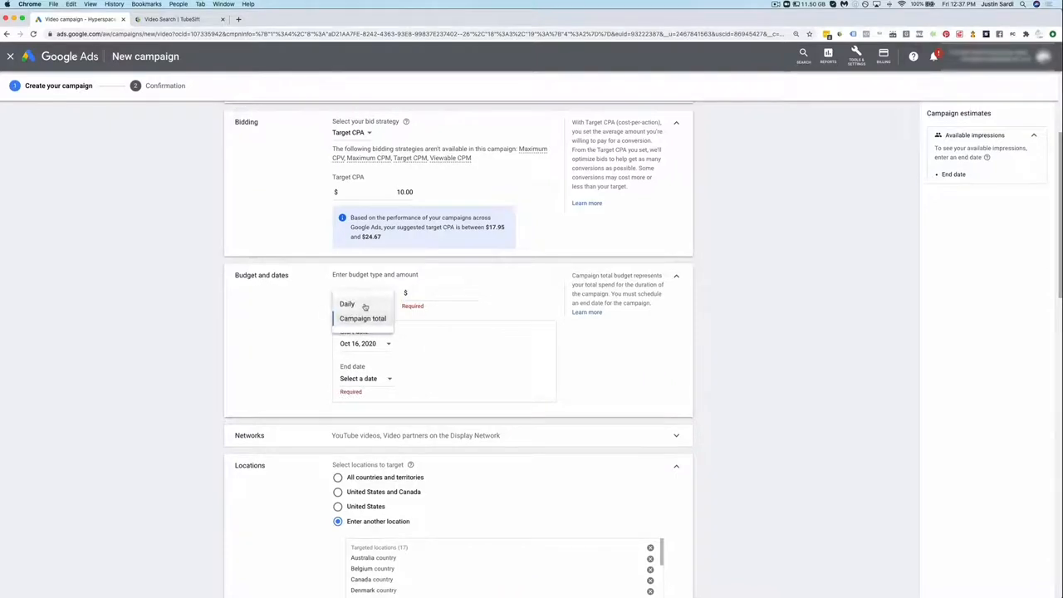
pyautogui.click(347, 304)
# Set the campaign's daily budget amount to $50
pyautogui.click(438, 293)
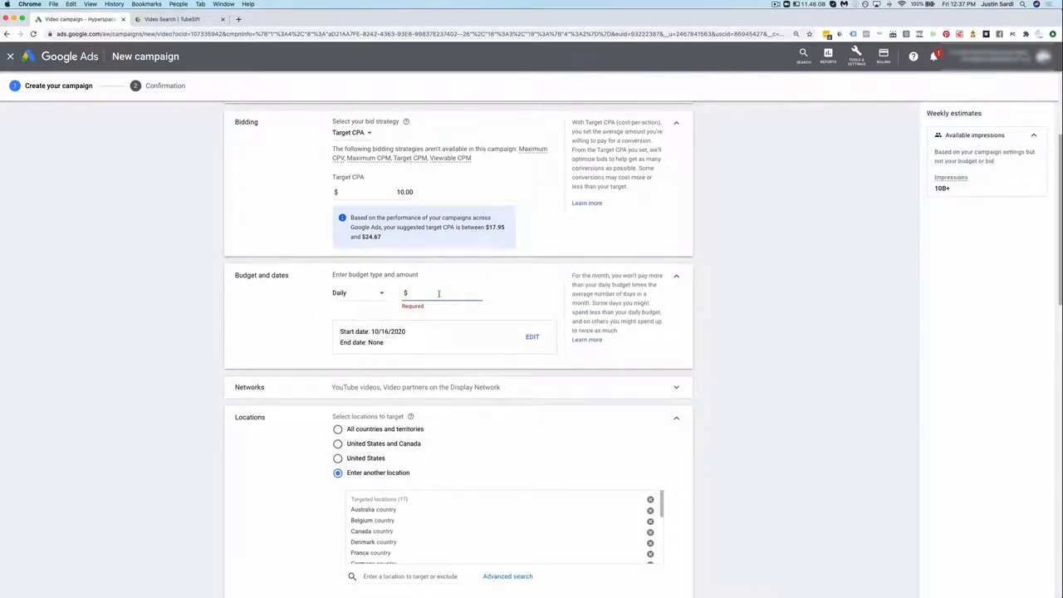
pyautogui.write('50')
pyautogui.click(249, 336)
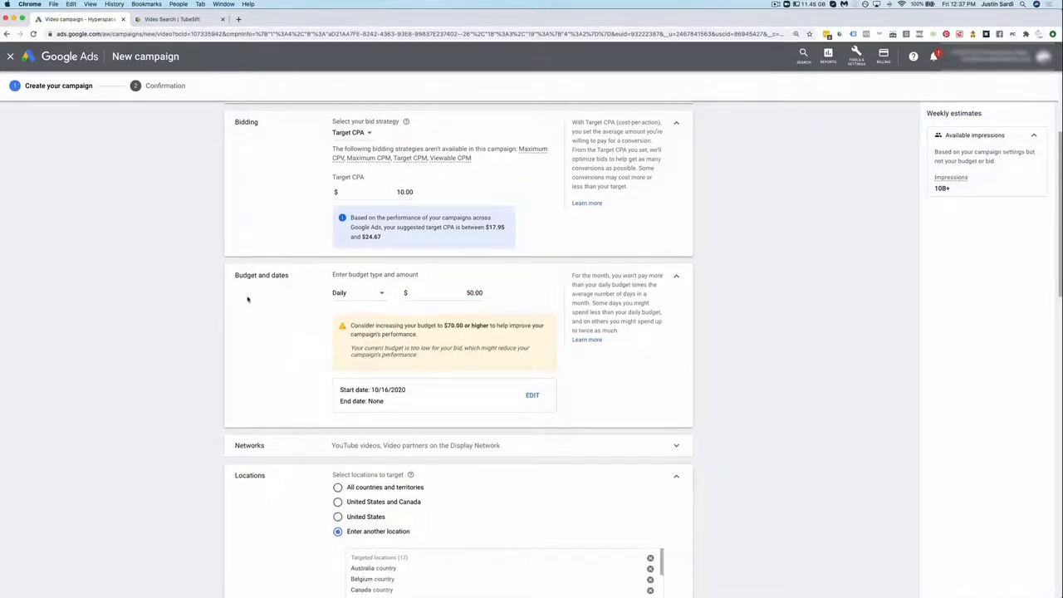
# Exclude Video partners on the Display Network from the campaign's networks and collapse the Networks section
pyautogui.scroll(-2, 332, 340)
pyautogui.click(395, 356)
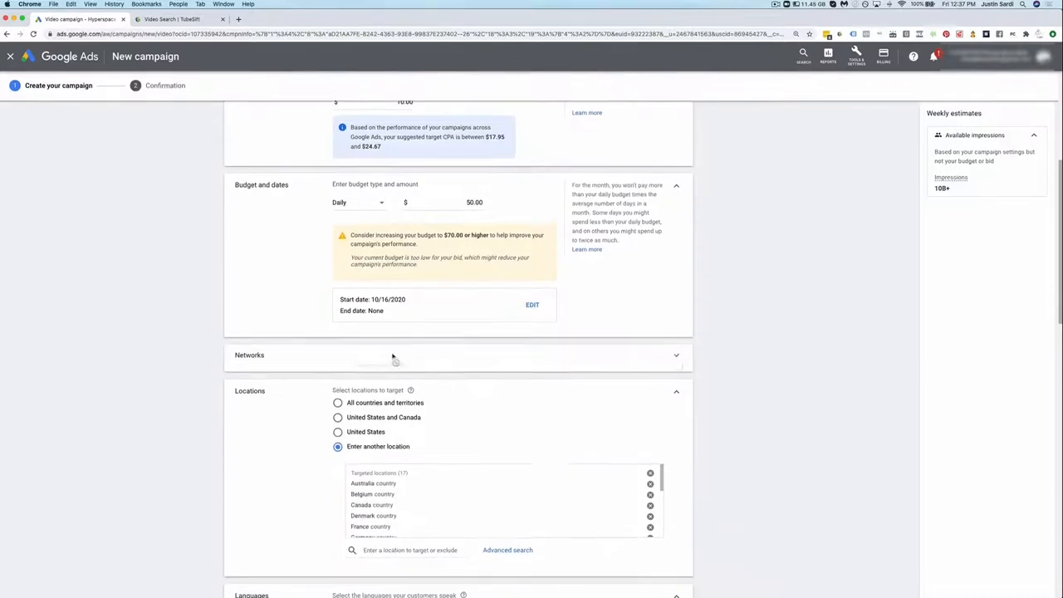
pyautogui.moveTo(365, 358)
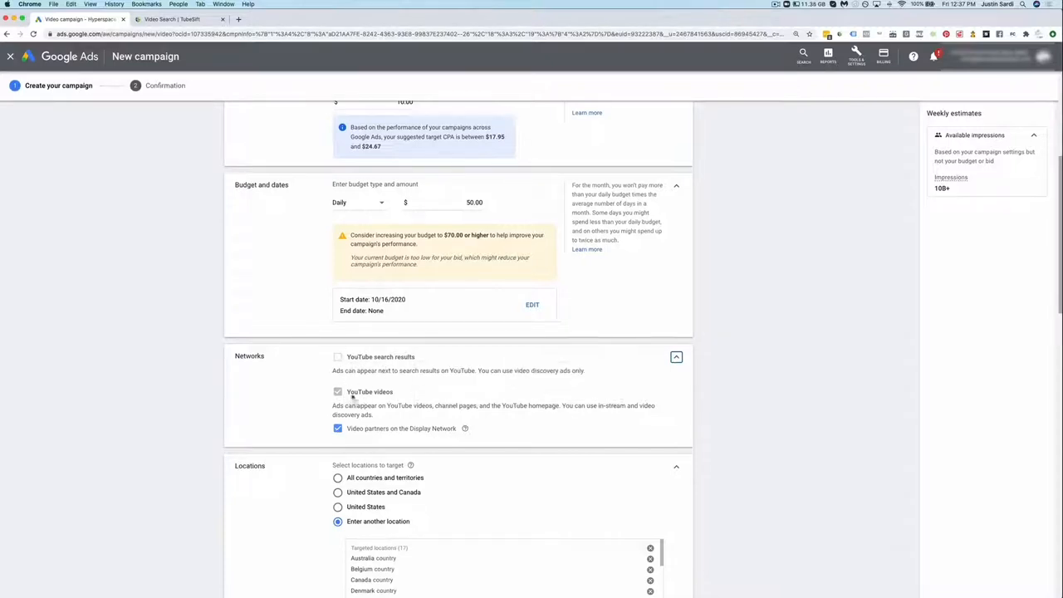
pyautogui.moveTo(349, 397)
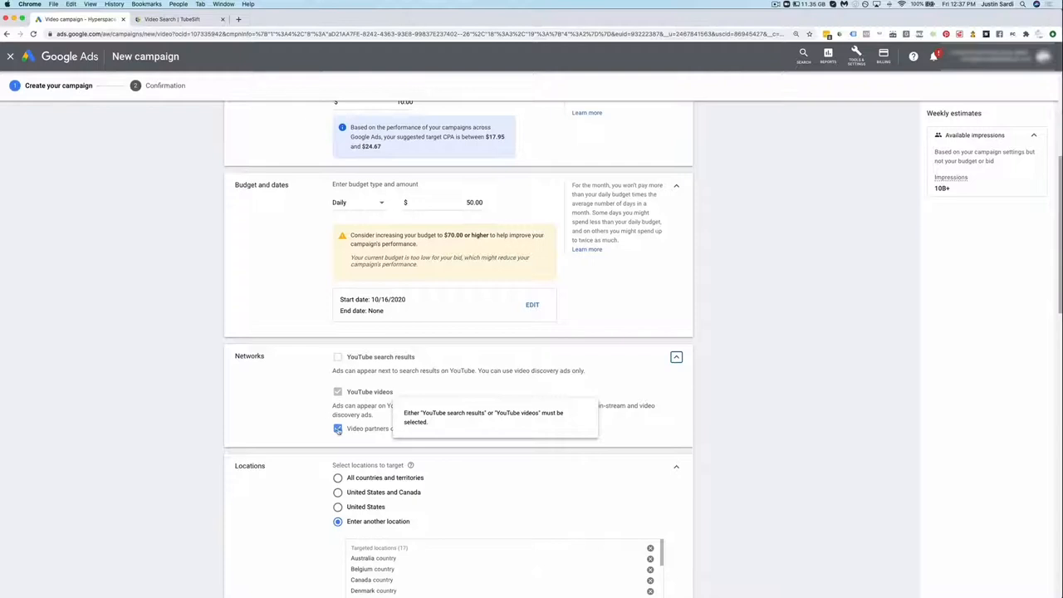
pyautogui.click(338, 429)
pyautogui.moveTo(443, 429); pyautogui.dragTo(340, 429)
pyautogui.click(541, 436)
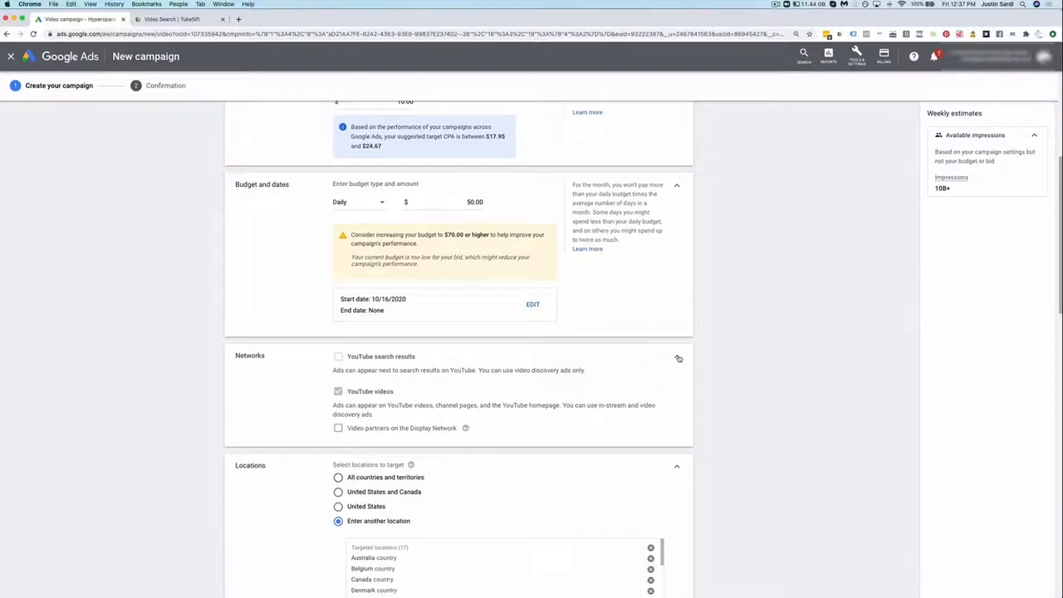
pyautogui.scroll(1, 677, 357)
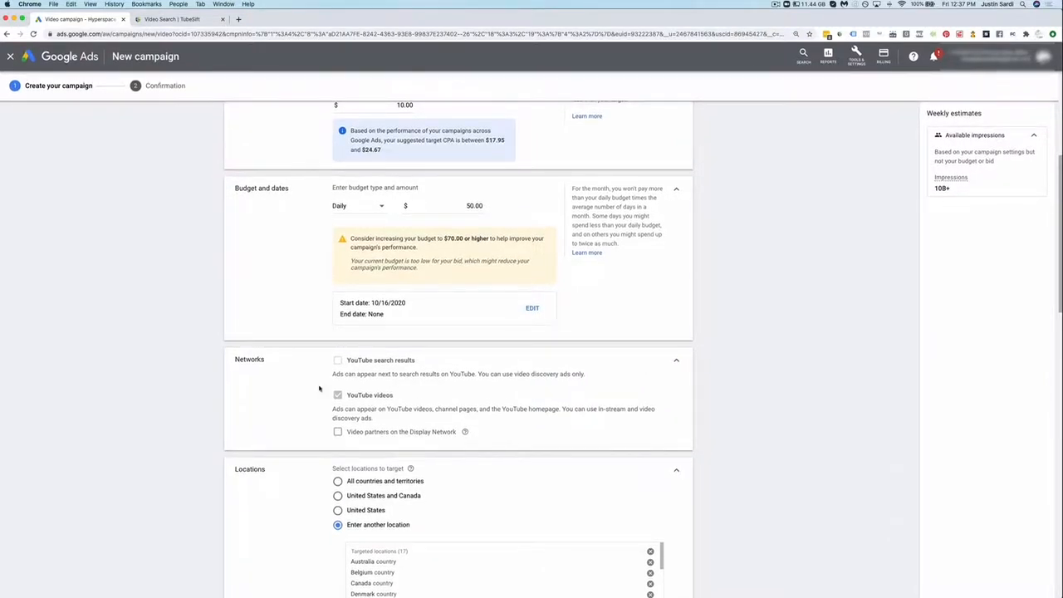
pyautogui.click(677, 362)
pyautogui.scroll(-2, 518, 393)
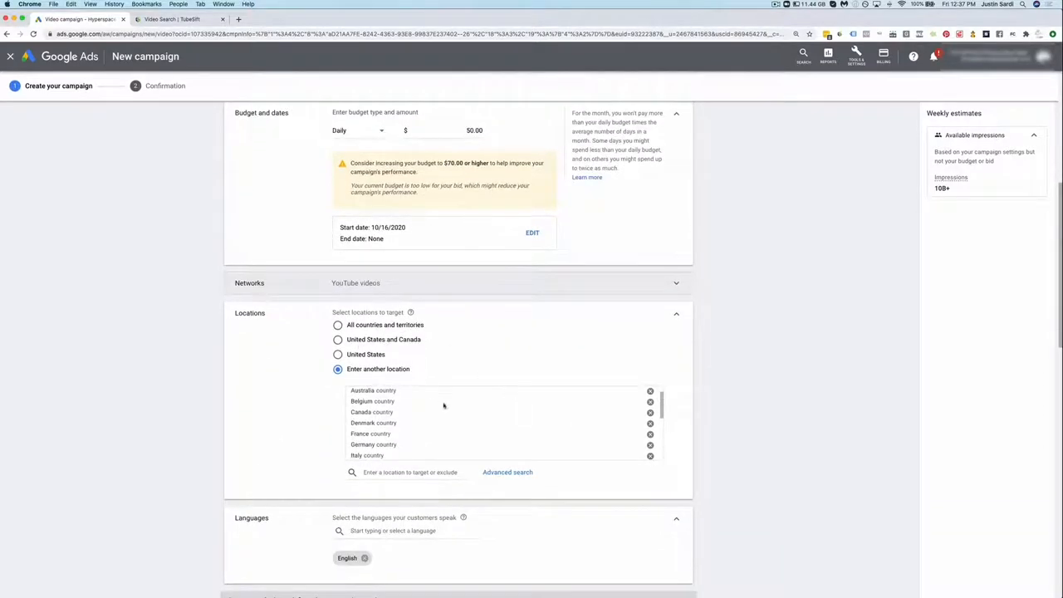
pyautogui.scroll(-3, 443, 404)
pyautogui.scroll(-2, 443, 404)
pyautogui.scroll(2, 443, 405)
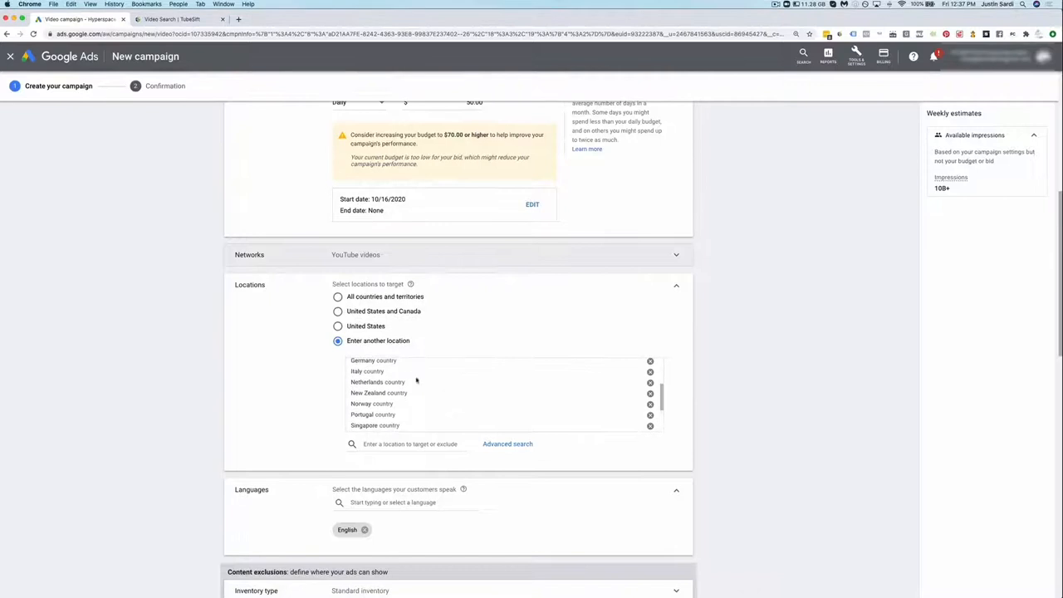
pyautogui.click(338, 296)
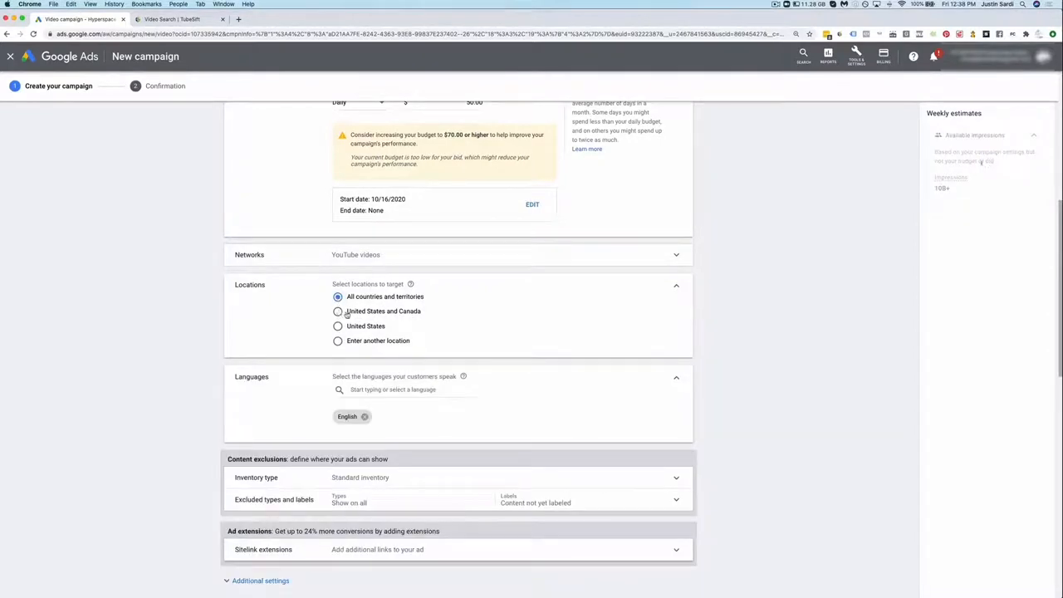
pyautogui.click(390, 341)
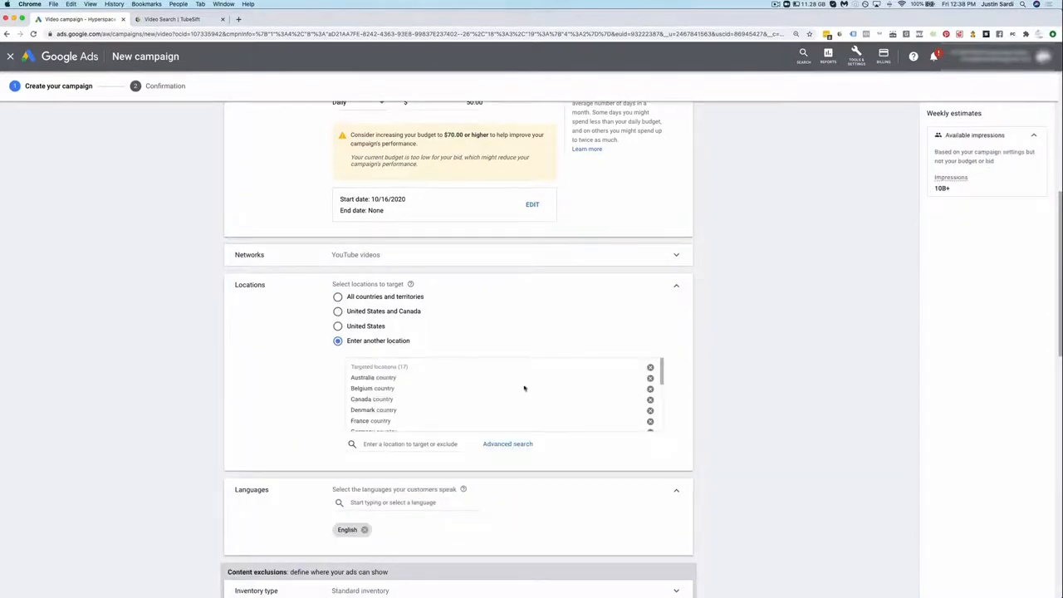
pyautogui.click(532, 443)
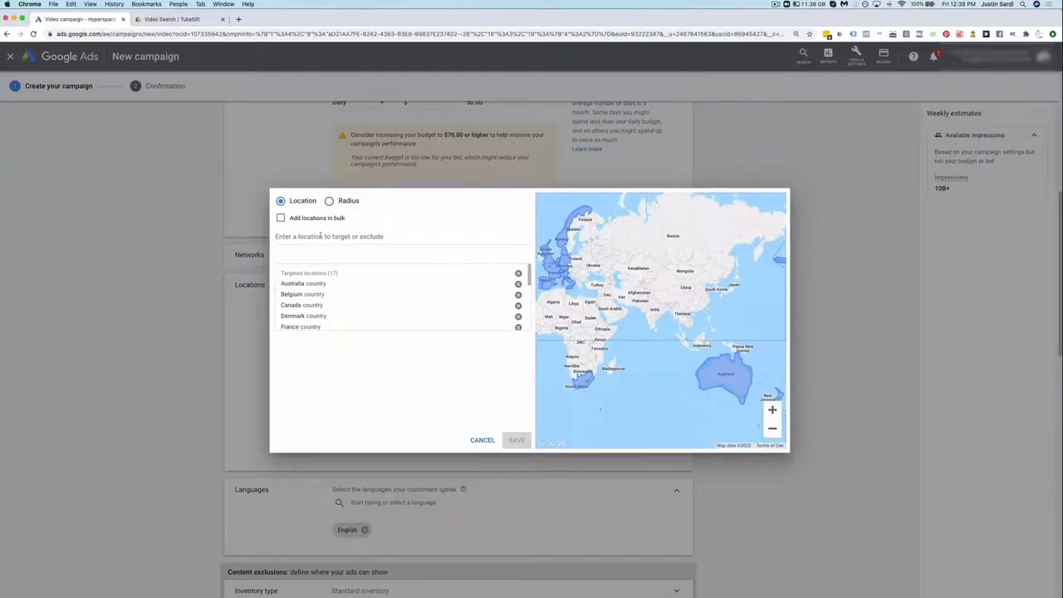
pyautogui.click(481, 440)
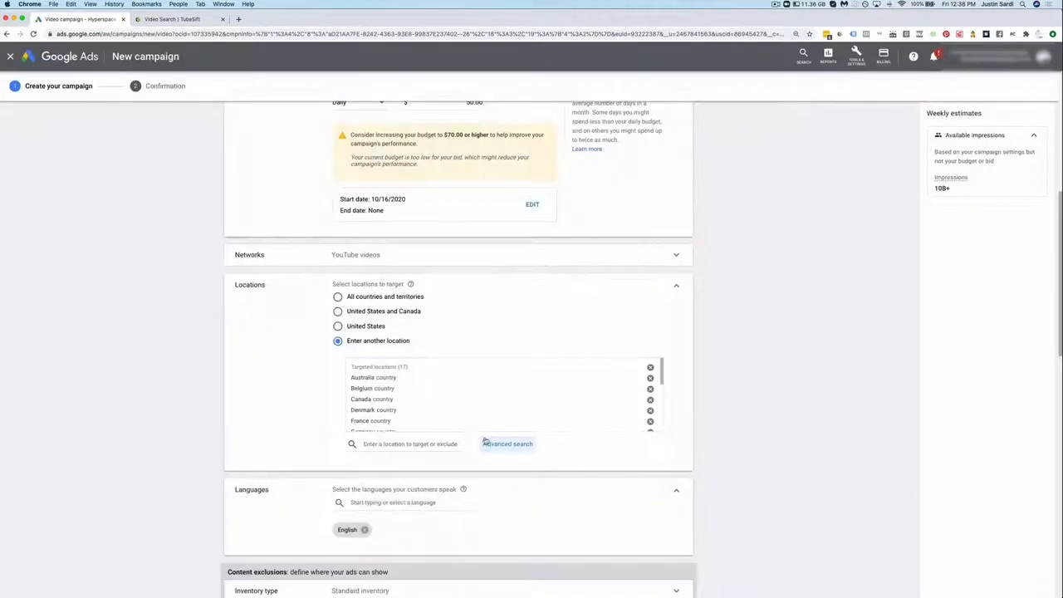
# Set the campaign's location targeting to all countries and territories
pyautogui.click(354, 297)
pyautogui.scroll(-1, 276, 303)
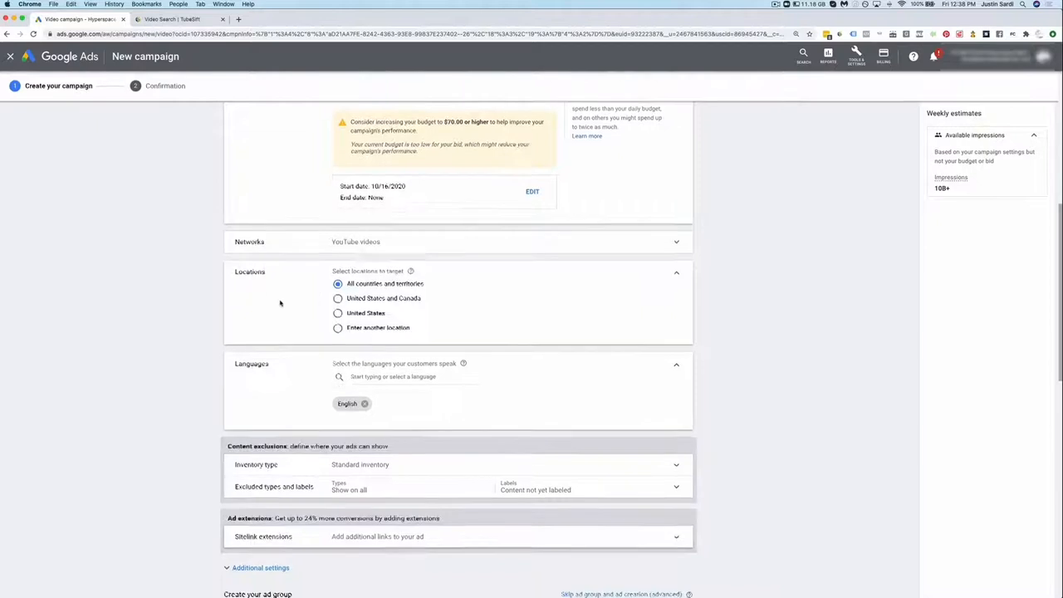
pyautogui.scroll(-1, 273, 304)
pyautogui.scroll(-2, 273, 304)
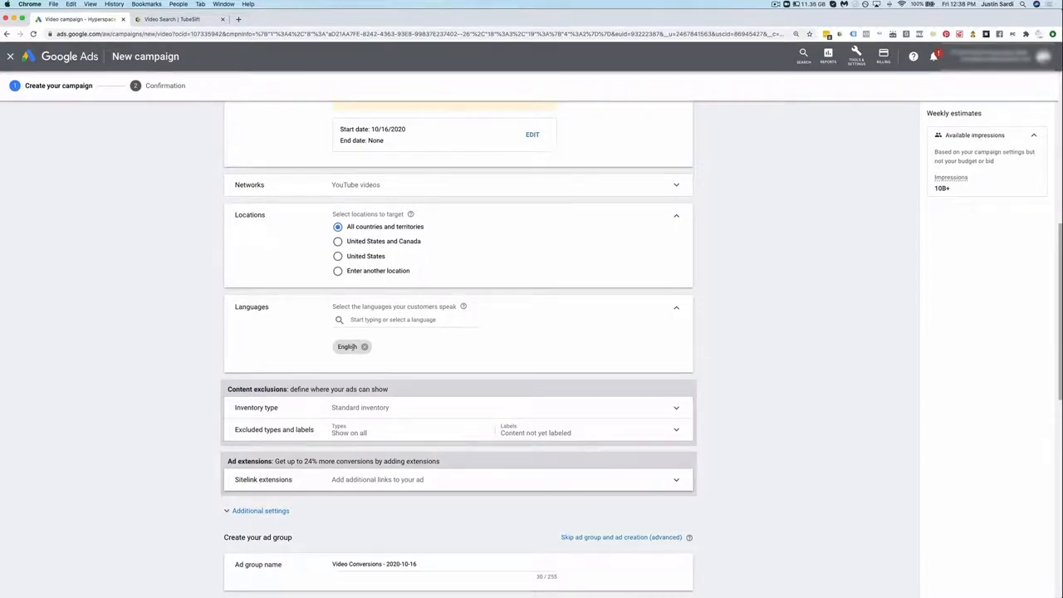
# Set the content exclusion inventory type to Expanded inventory and review the kinds of content it excludes
pyautogui.scroll(-2, 418, 340)
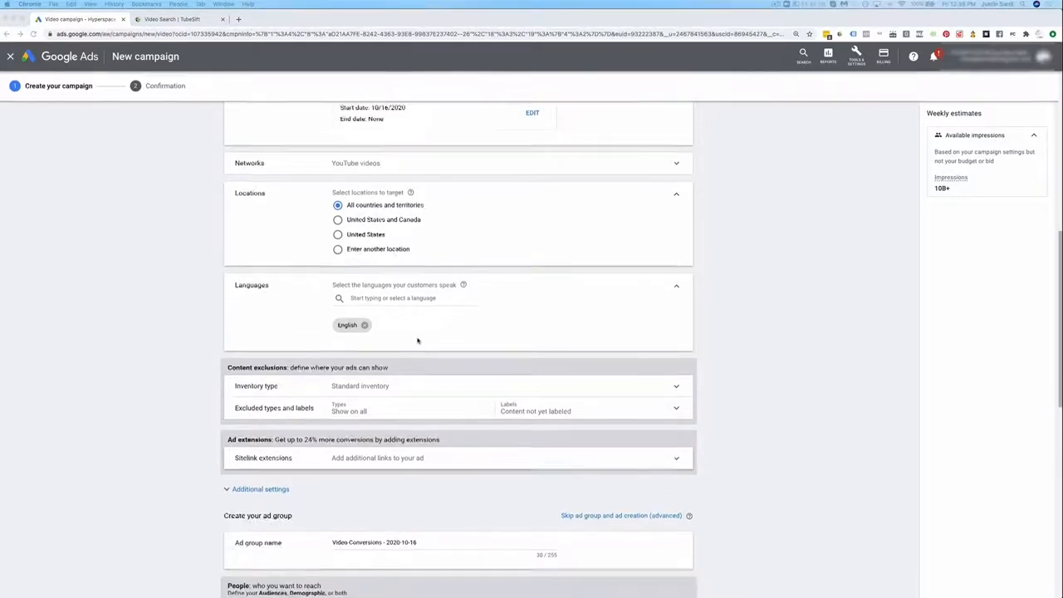
pyautogui.click(433, 329)
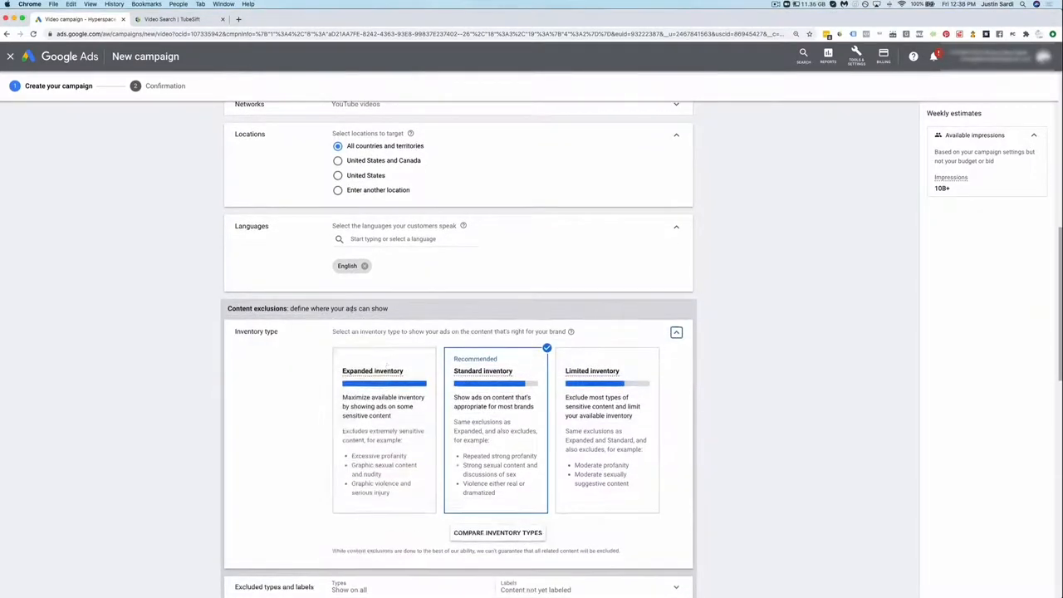
pyautogui.click(382, 382)
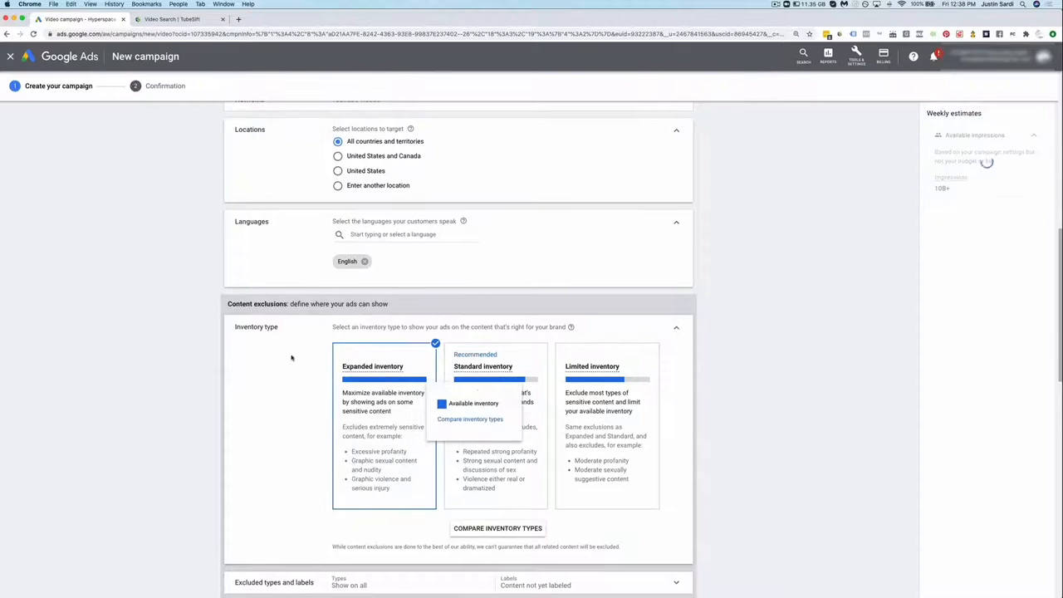
pyautogui.moveTo(395, 382)
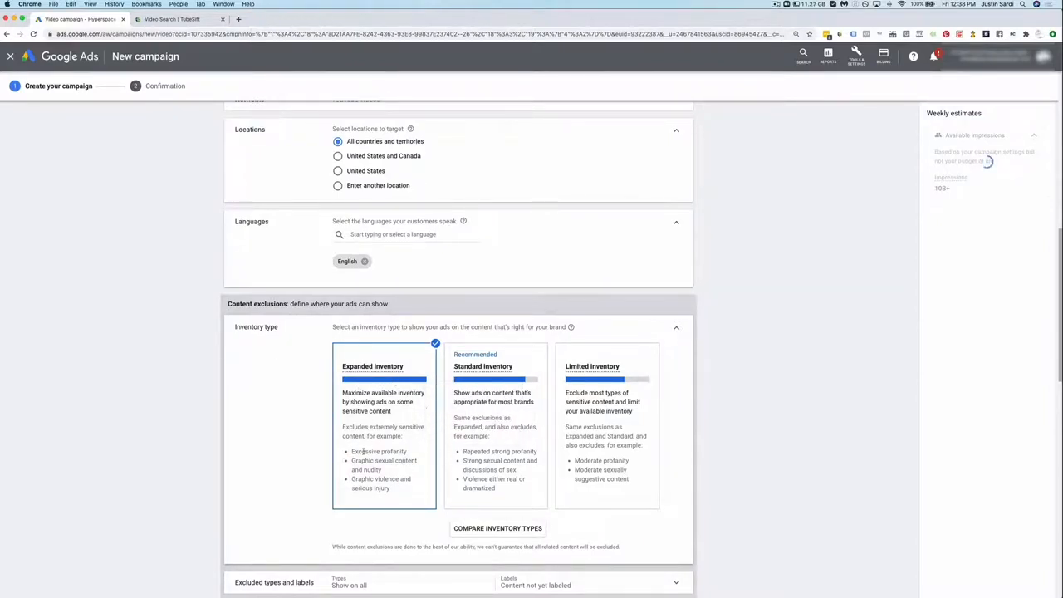
pyautogui.moveTo(348, 450); pyautogui.dragTo(417, 503)
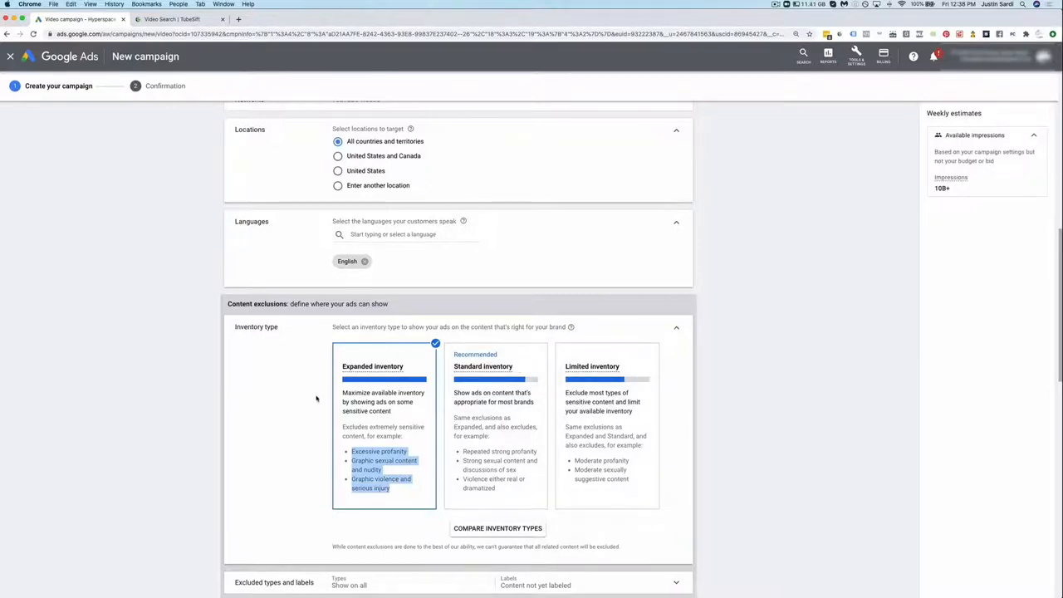
pyautogui.click(272, 406)
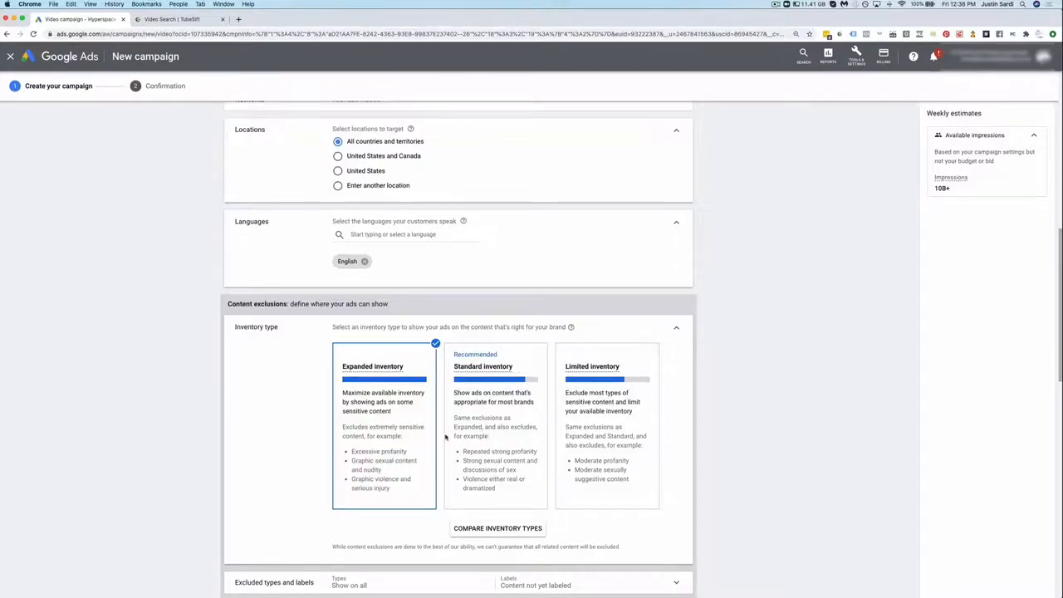
# Exclude embedded YouTube videos and live streaming videos from the content types where the campaign's ads can show
pyautogui.scroll(-1, 281, 377)
pyautogui.scroll(-5, 280, 377)
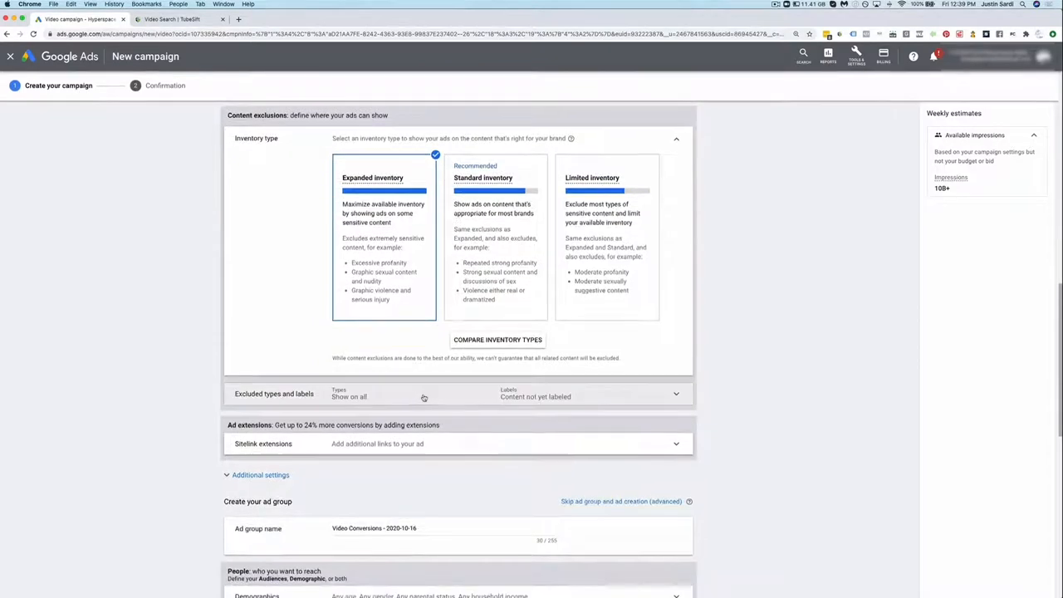
pyautogui.click(421, 399)
pyautogui.click(337, 427)
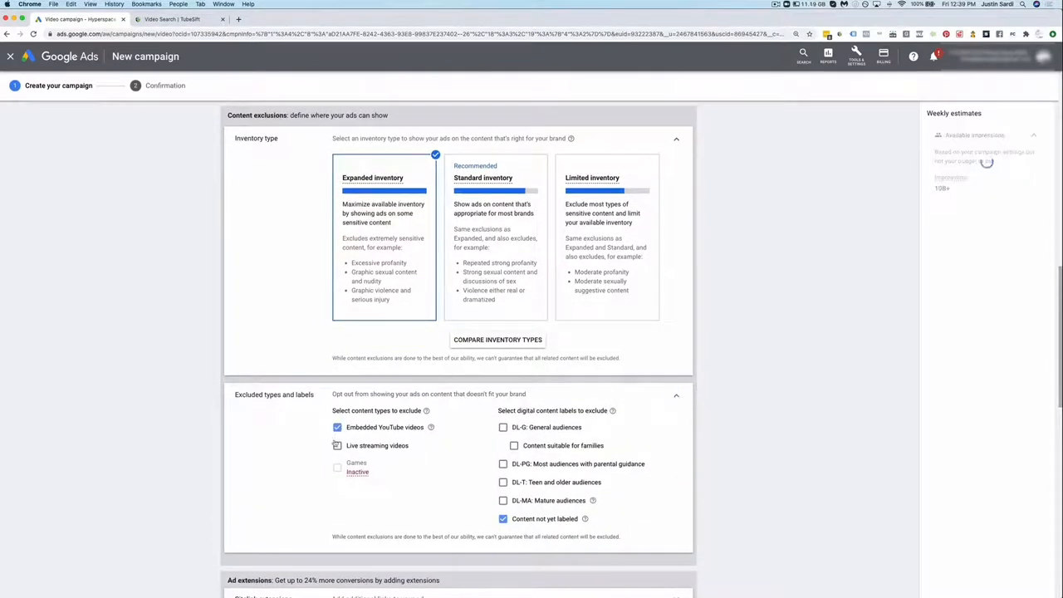
pyautogui.click(337, 445)
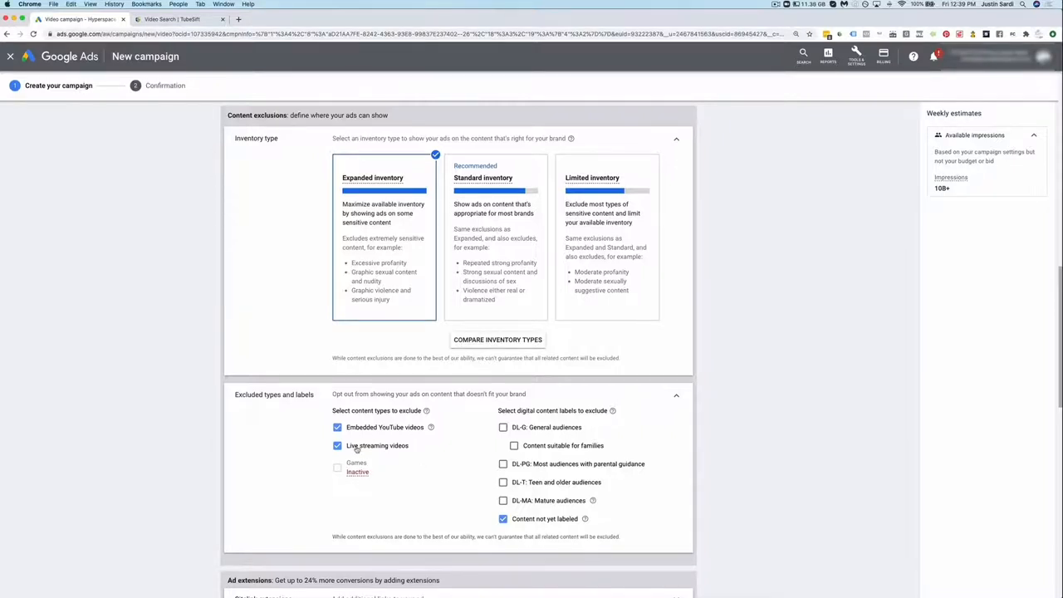
# Expand the campaign's additional settings and switch Conversions to choosing conversion actions for this campaign
pyautogui.scroll(-2, 357, 448)
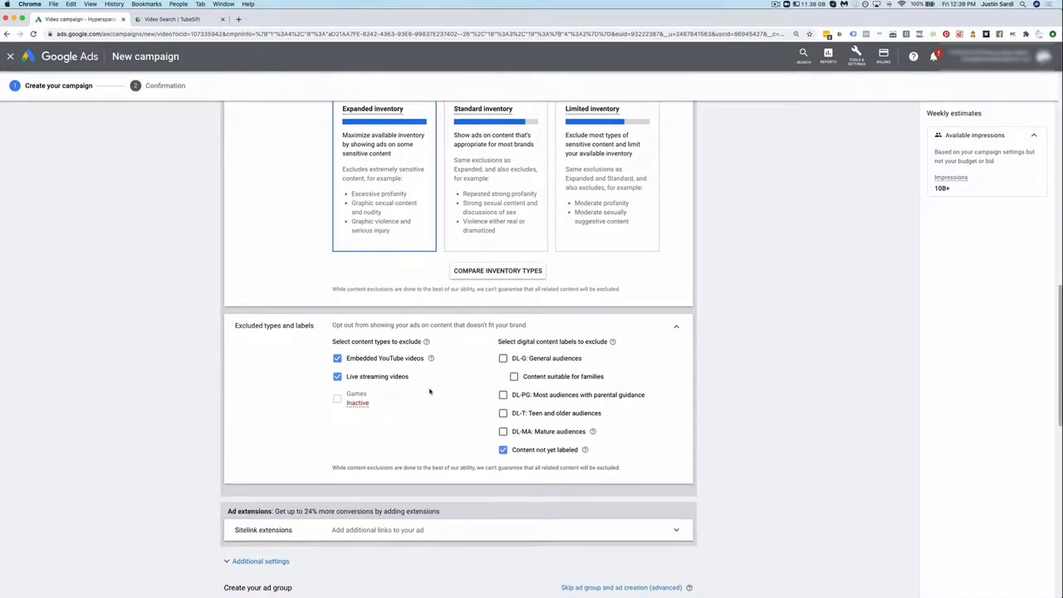
pyautogui.scroll(-2, 423, 391)
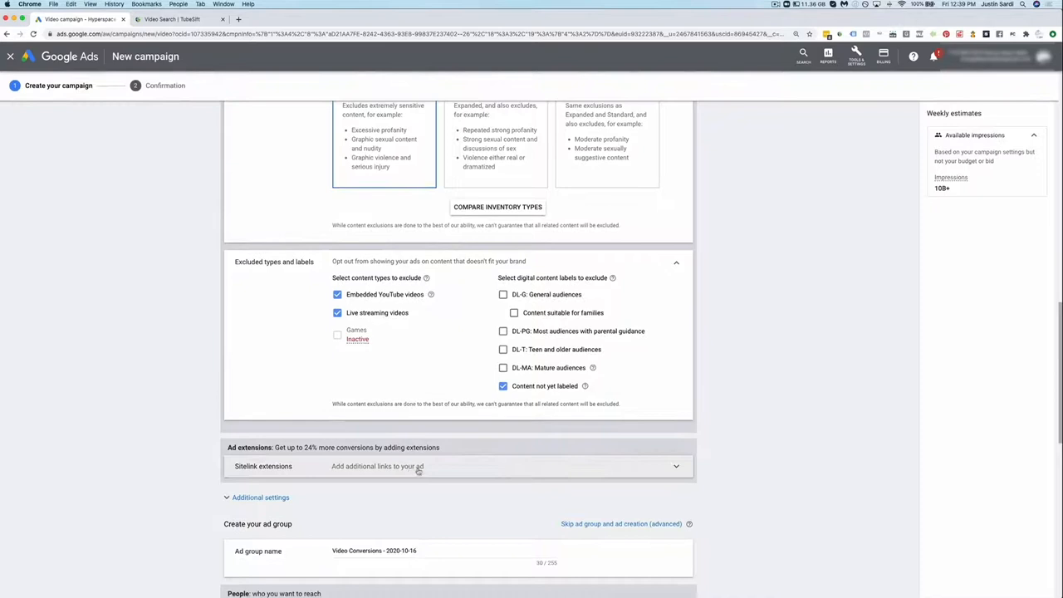
pyautogui.scroll(-1, 423, 469)
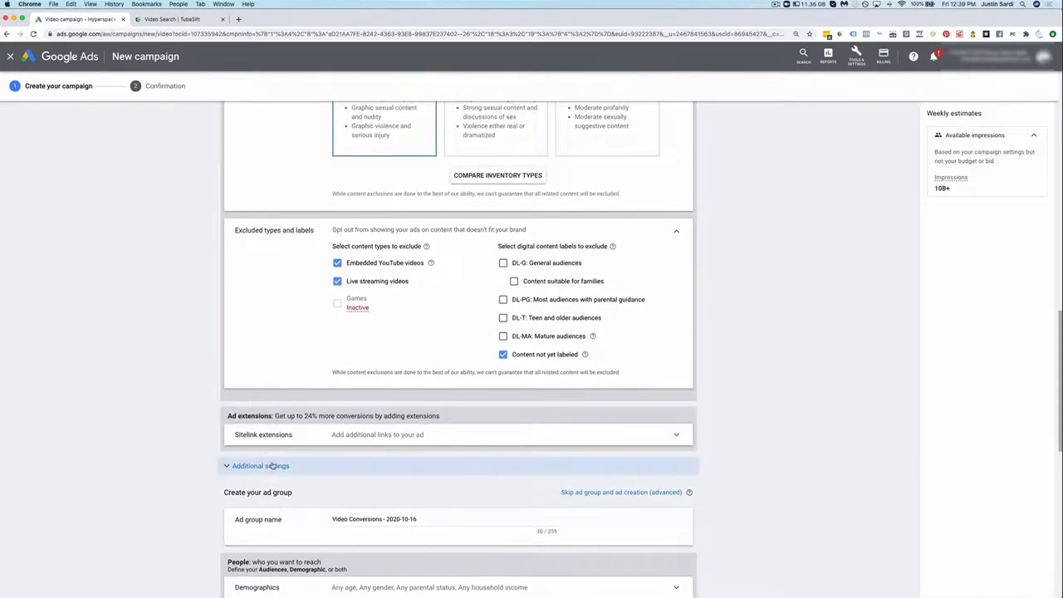
pyautogui.click(264, 465)
pyautogui.scroll(-3, 428, 367)
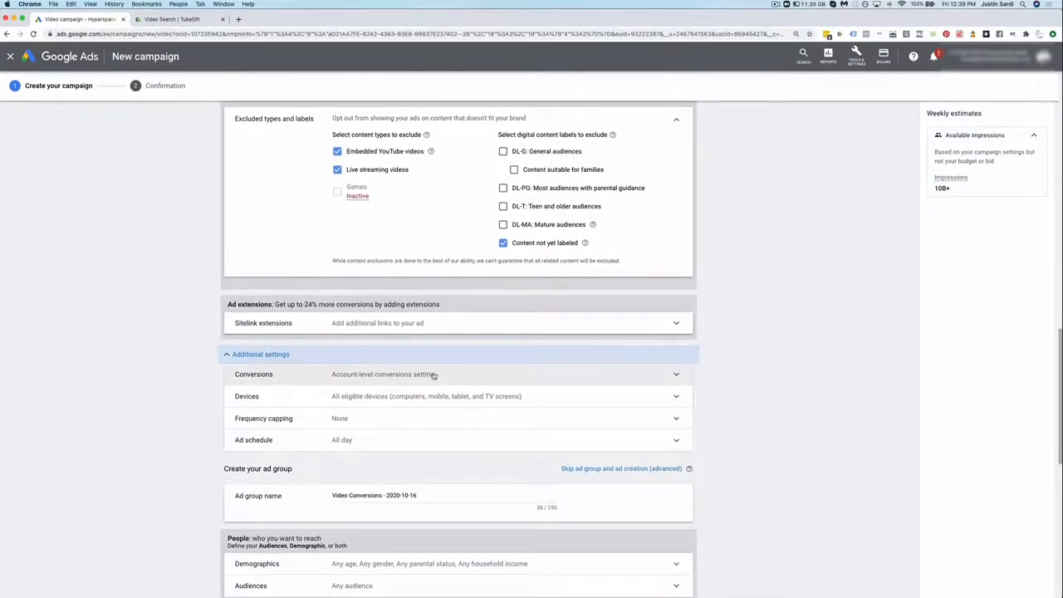
pyautogui.click(433, 377)
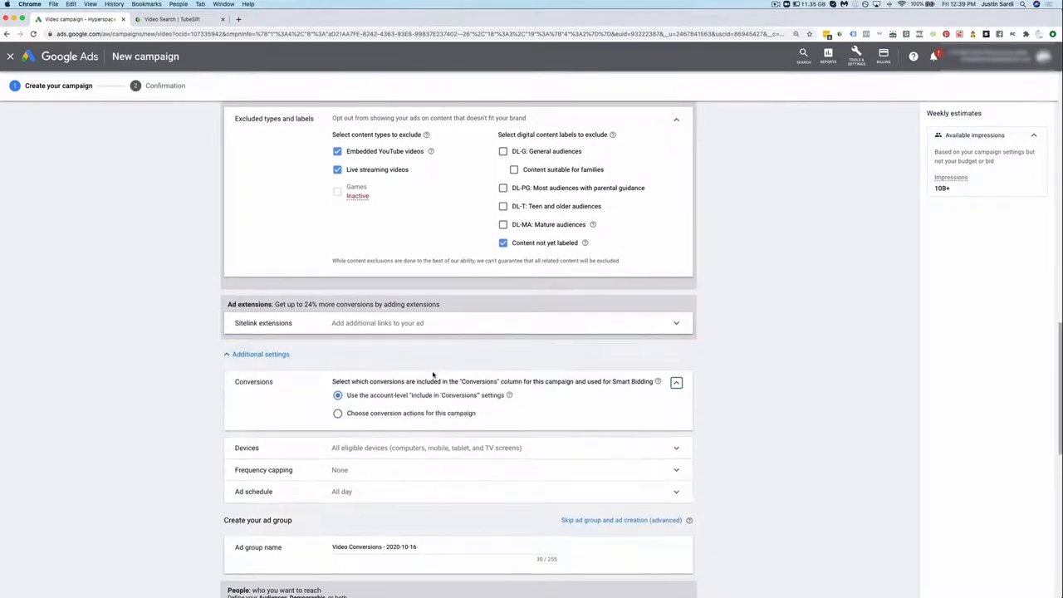
pyautogui.click(392, 418)
# Select VAC Registration as the campaign's conversion action and save the selection
pyautogui.click(349, 427)
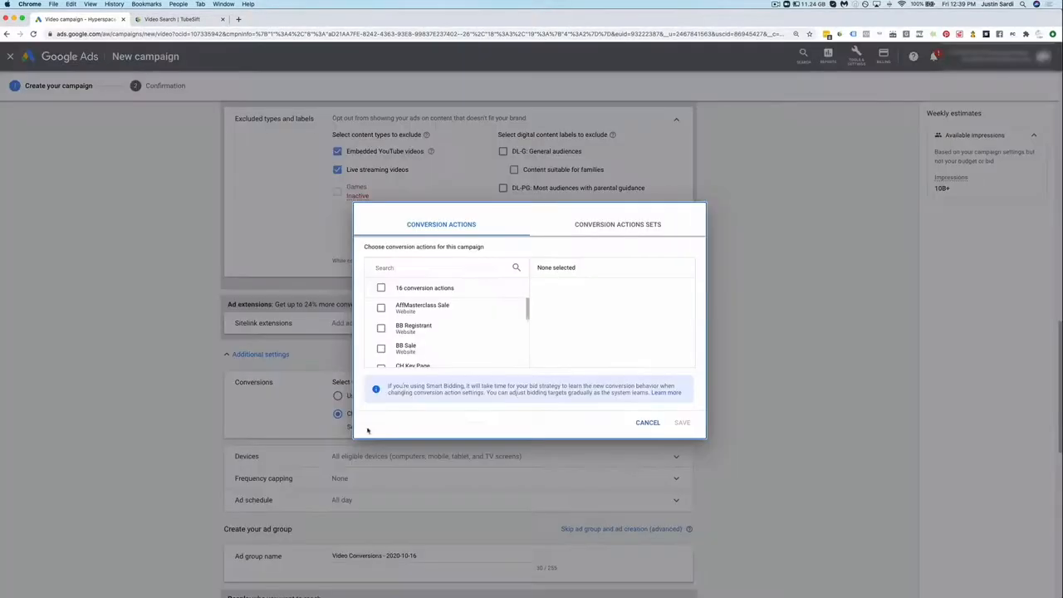
pyautogui.scroll(-1, 426, 320)
pyautogui.scroll(-5, 426, 320)
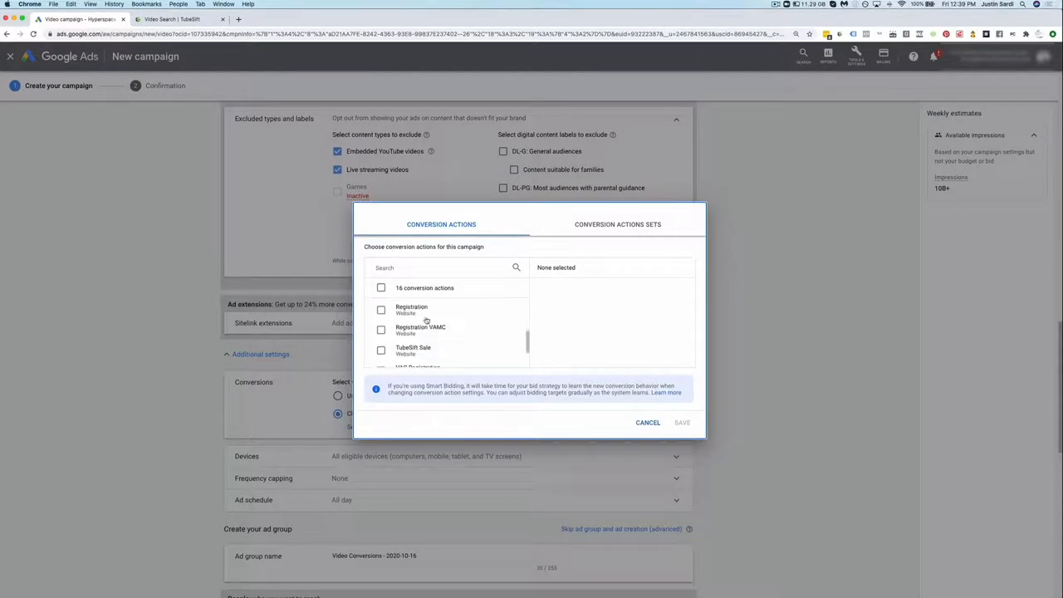
pyautogui.scroll(-1, 452, 331)
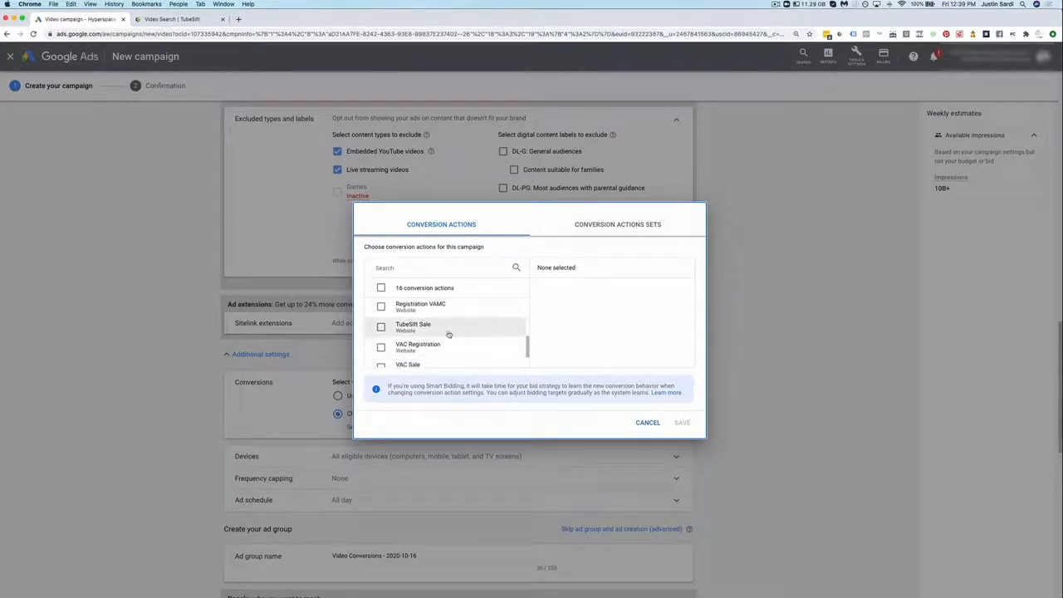
pyautogui.scroll(-3, 459, 339)
pyautogui.scroll(2, 454, 346)
pyautogui.click(393, 338)
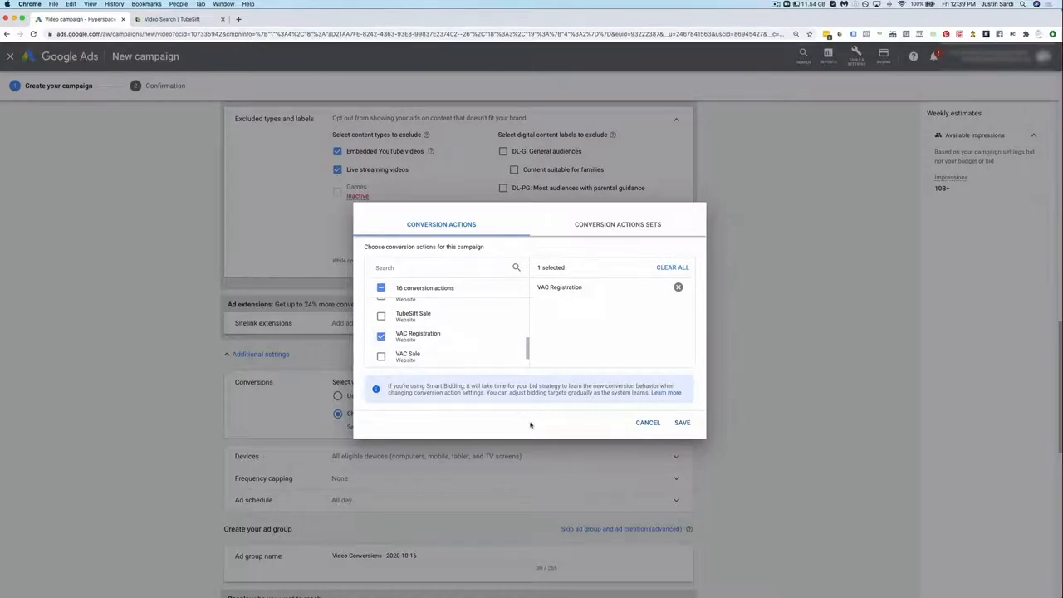
pyautogui.click(681, 422)
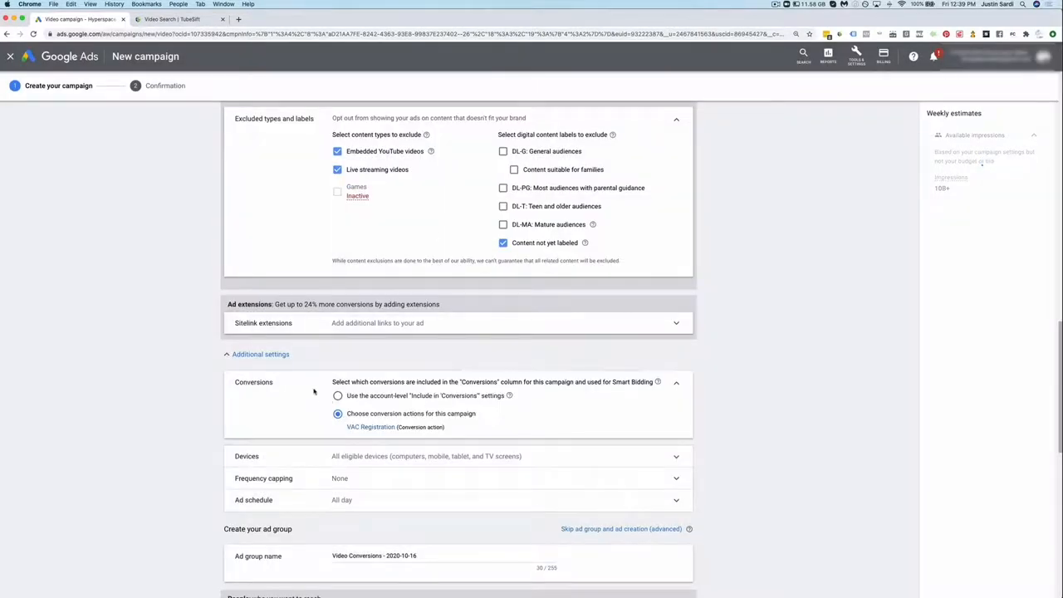
# Set specific device targeting for the campaign and exclude TV screens
pyautogui.scroll(-3, 316, 393)
pyautogui.click(362, 359)
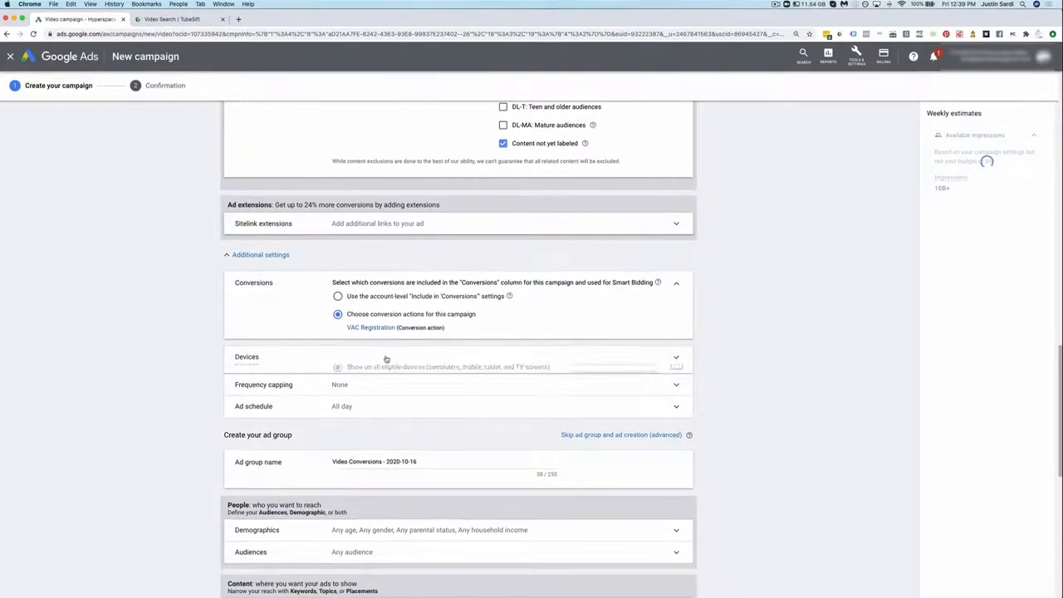
pyautogui.click(362, 378)
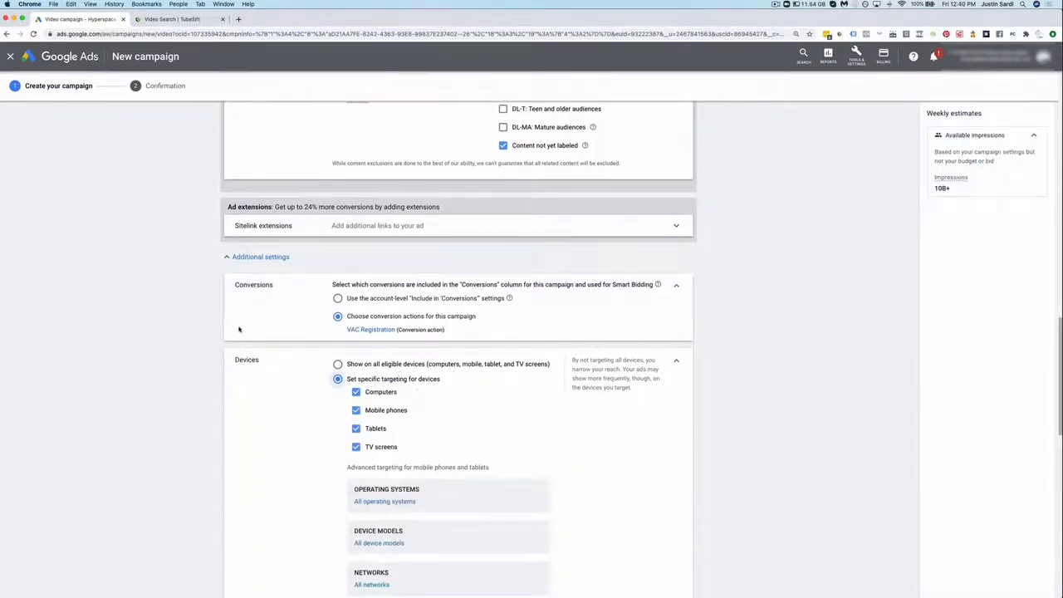
pyautogui.scroll(-2, 174, 375)
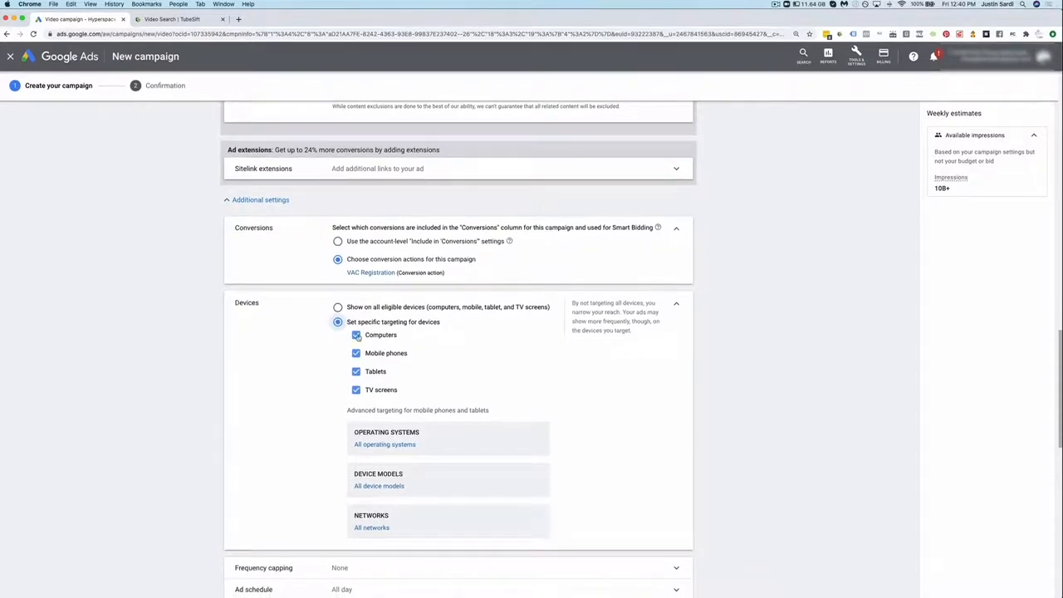
pyautogui.click(357, 390)
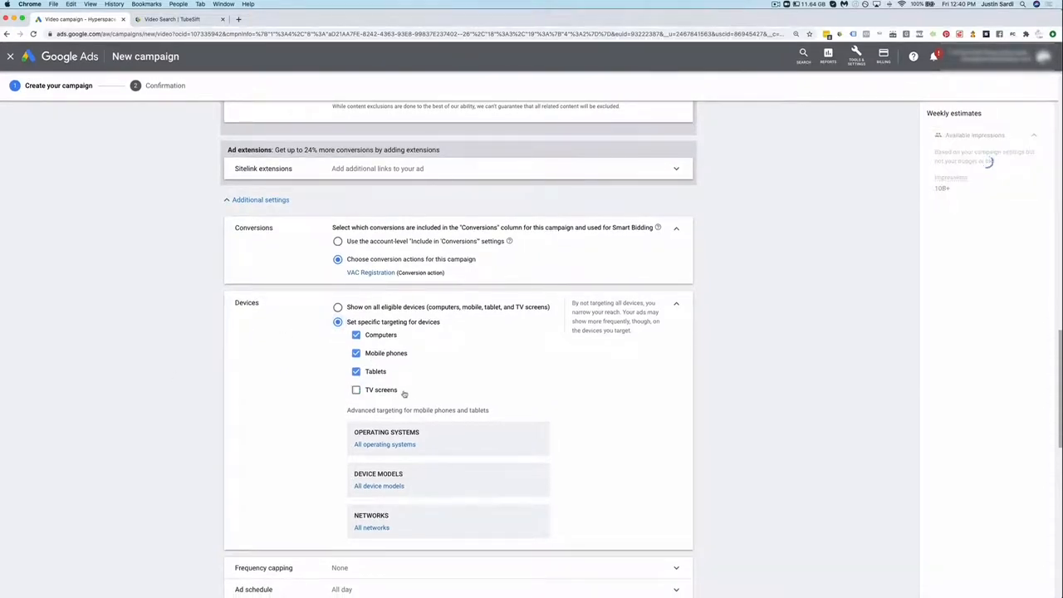
pyautogui.scroll(-1, 413, 394)
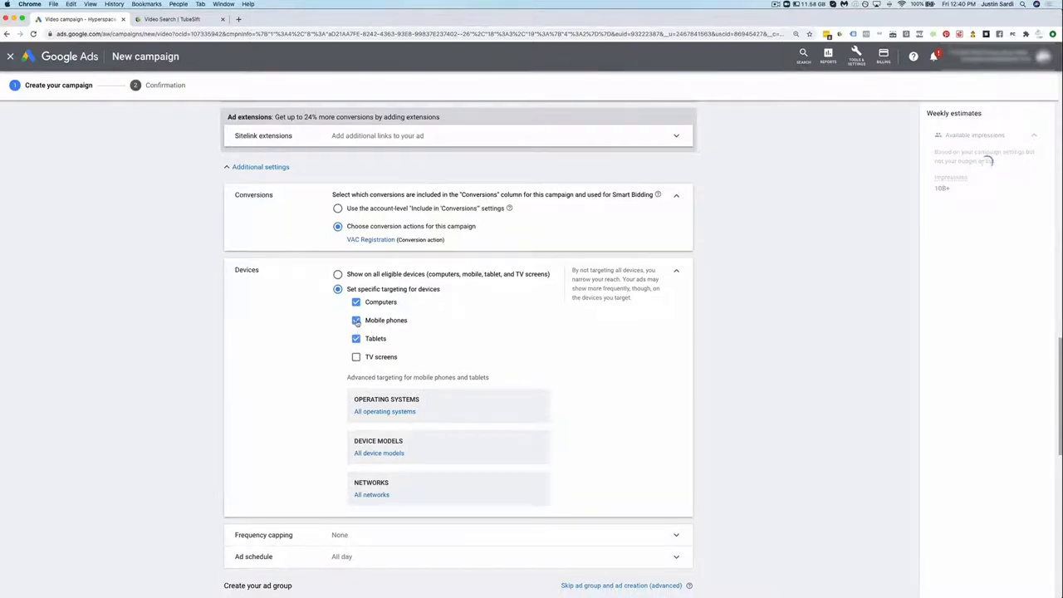
pyautogui.click(356, 304)
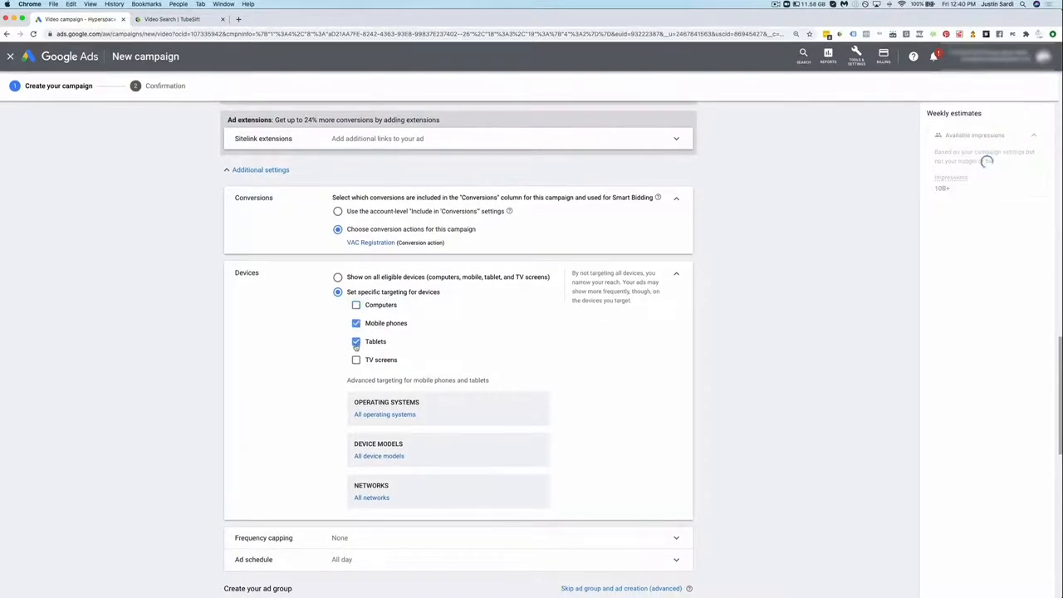
pyautogui.click(356, 343)
pyautogui.click(357, 341)
pyautogui.click(356, 305)
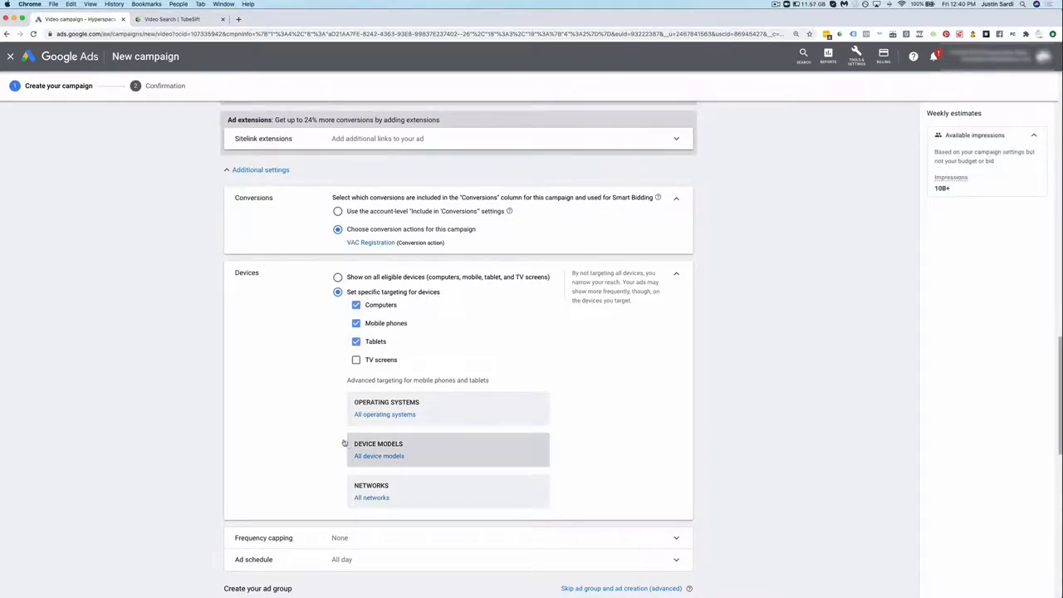
# Review the campaign's frequency capping and ad schedule options, collapsing both sections without changes
pyautogui.scroll(-2, 408, 452)
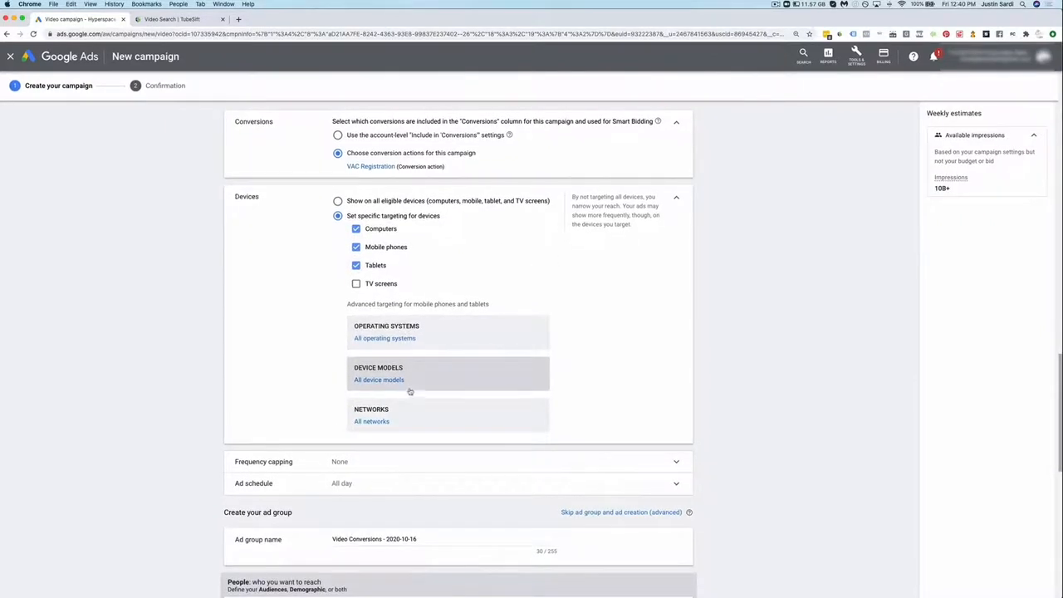
pyautogui.scroll(-2, 407, 390)
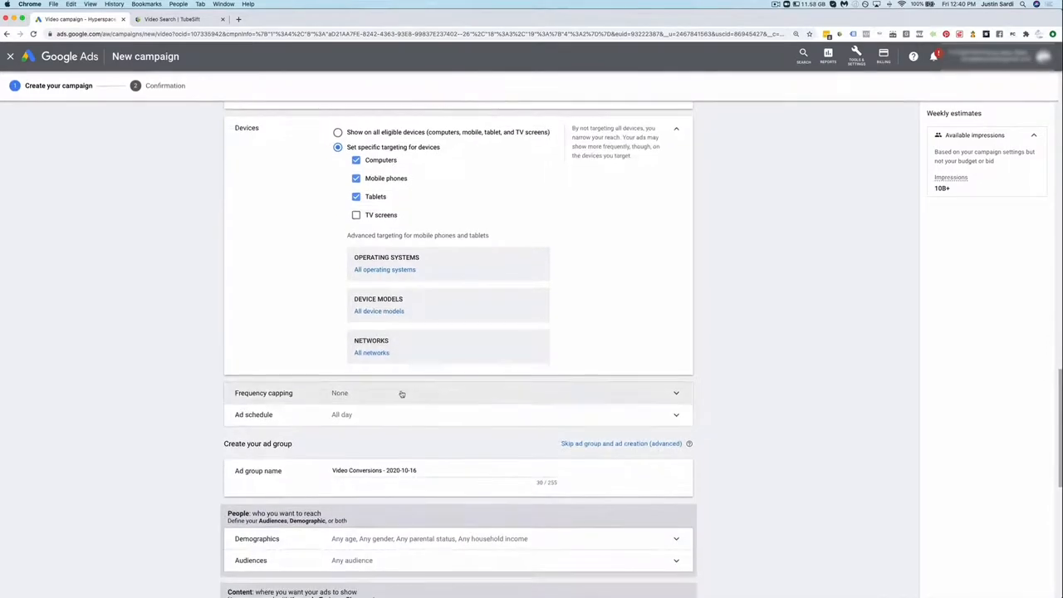
pyautogui.click(401, 394)
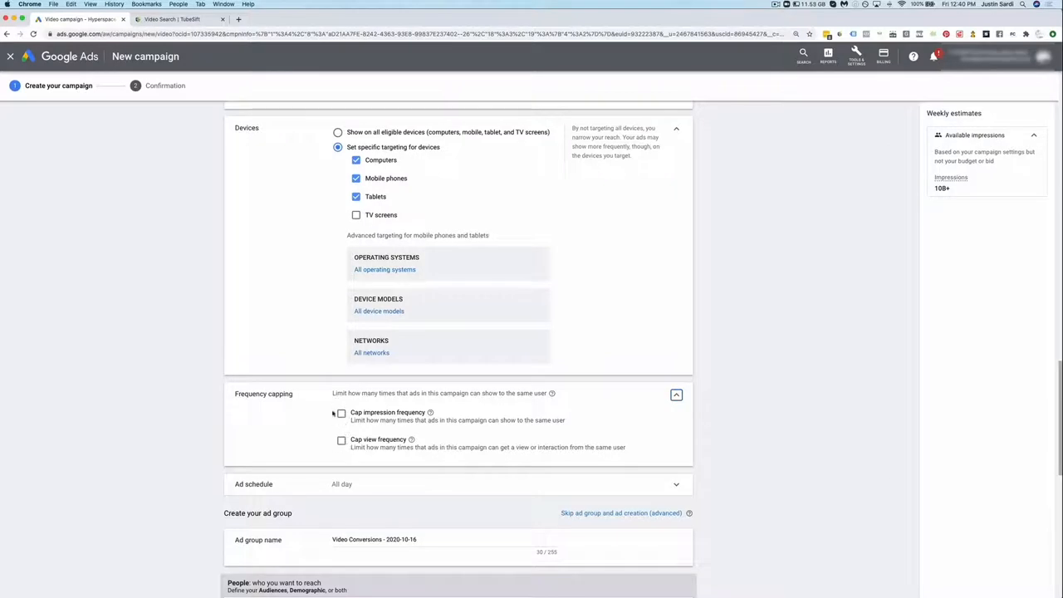
pyautogui.click(676, 395)
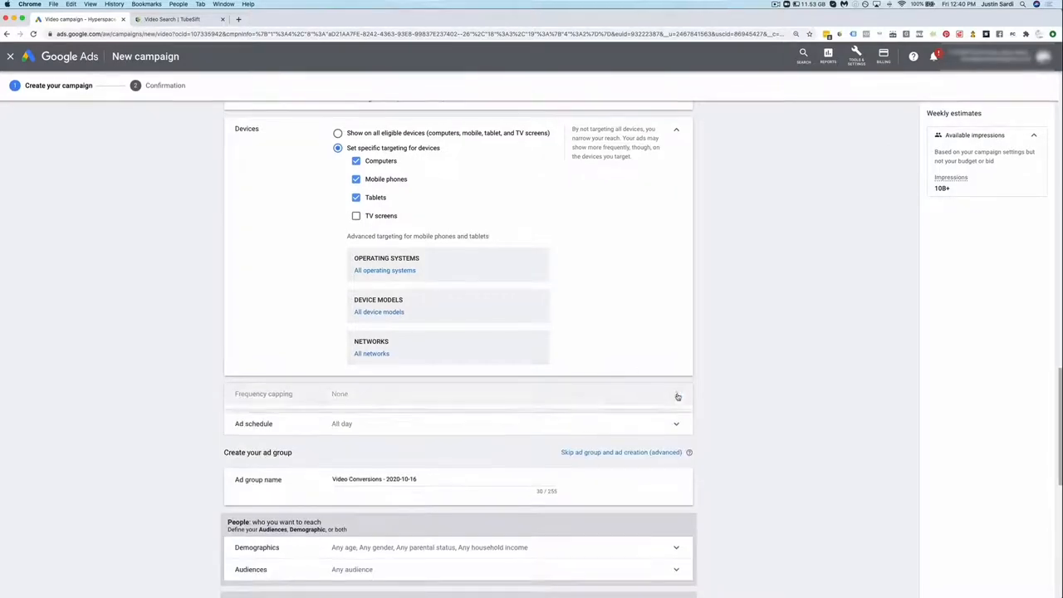
pyautogui.click(368, 415)
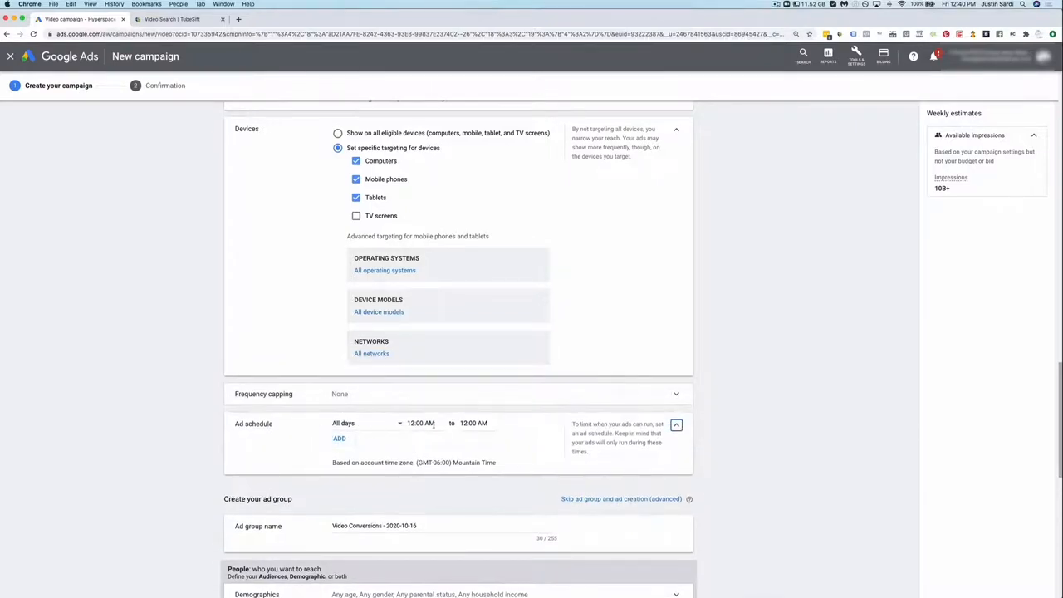
pyautogui.click(677, 426)
# Rename the ad group as Placements
pyautogui.scroll(-3, 436, 384)
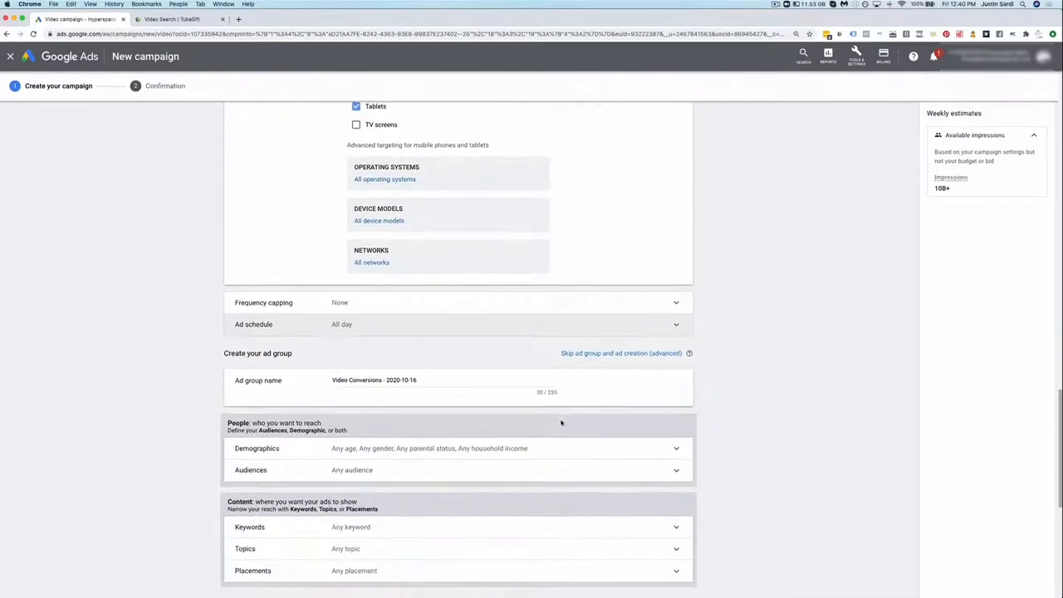
pyautogui.moveTo(437, 384); pyautogui.dragTo(317, 373)
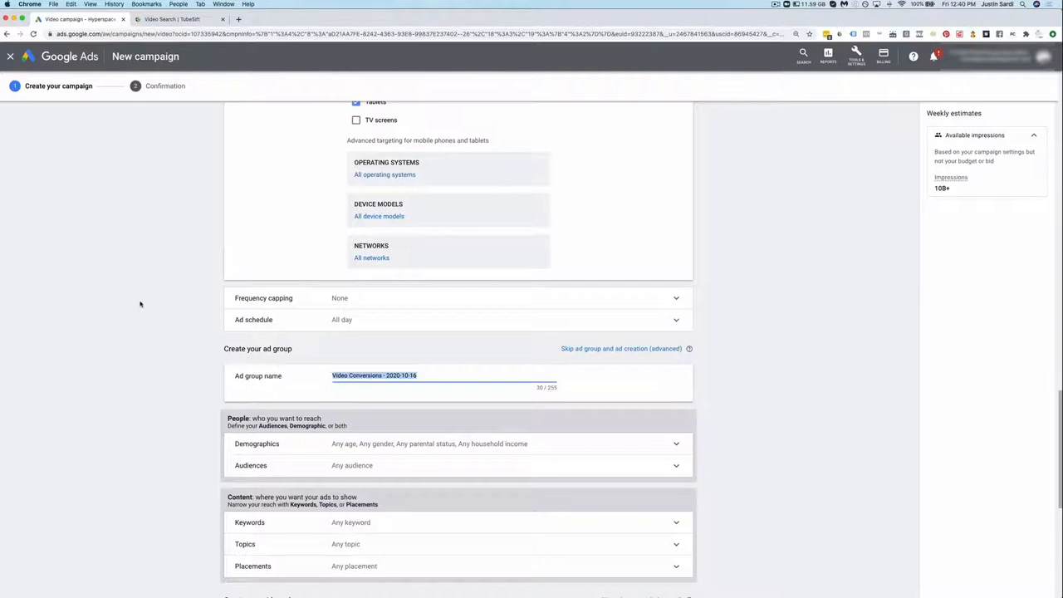
pyautogui.press('BackSpace')
pyautogui.write('Placements')
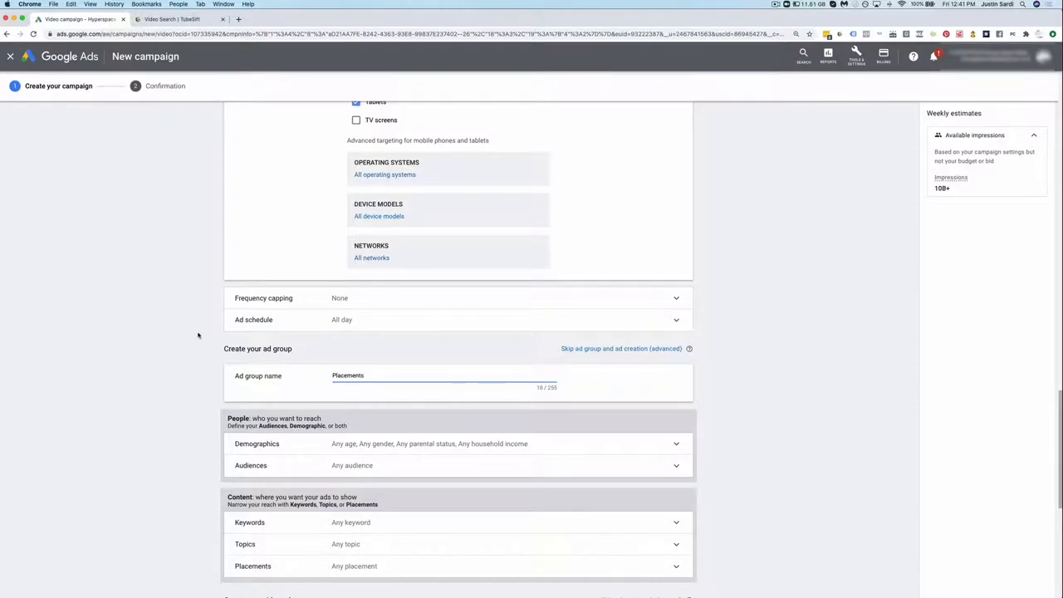
# Review the ad group's demographic targeting by gender, age, parental status and household income, and collapse the section
pyautogui.scroll(-2, 199, 345)
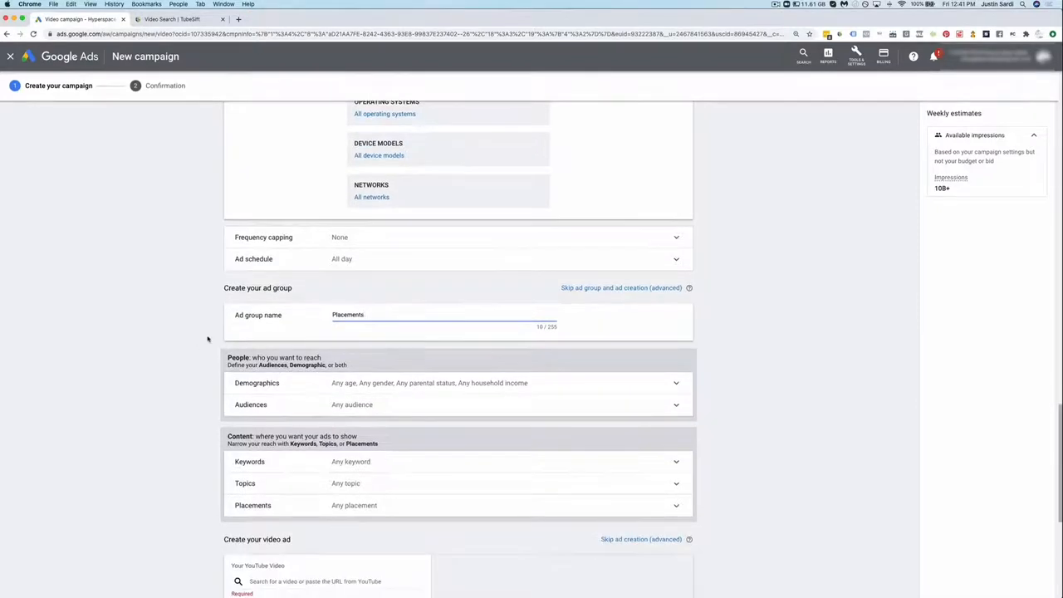
pyautogui.scroll(-1, 208, 337)
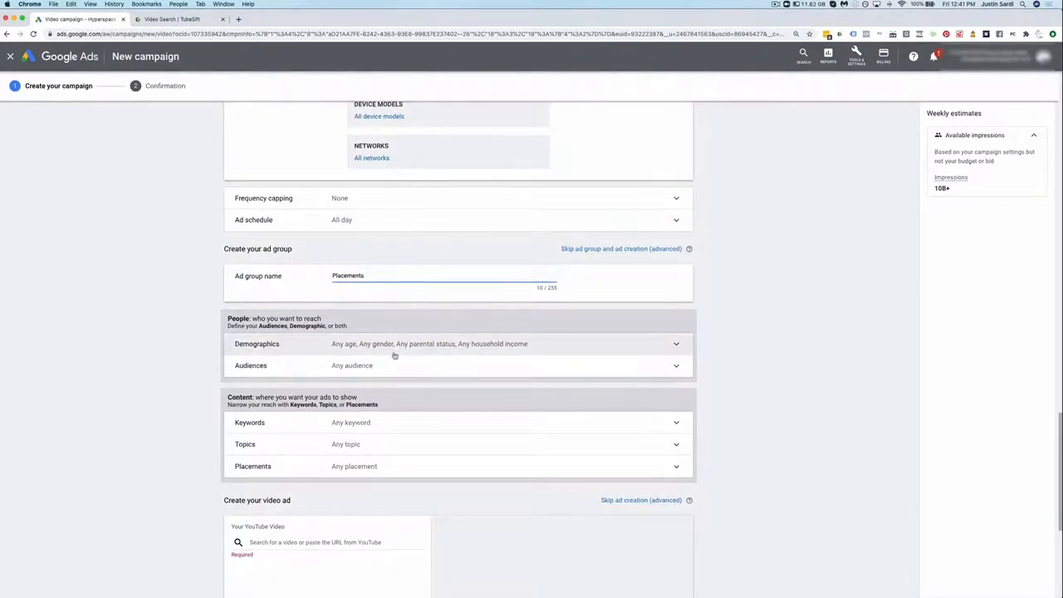
pyautogui.click(397, 353)
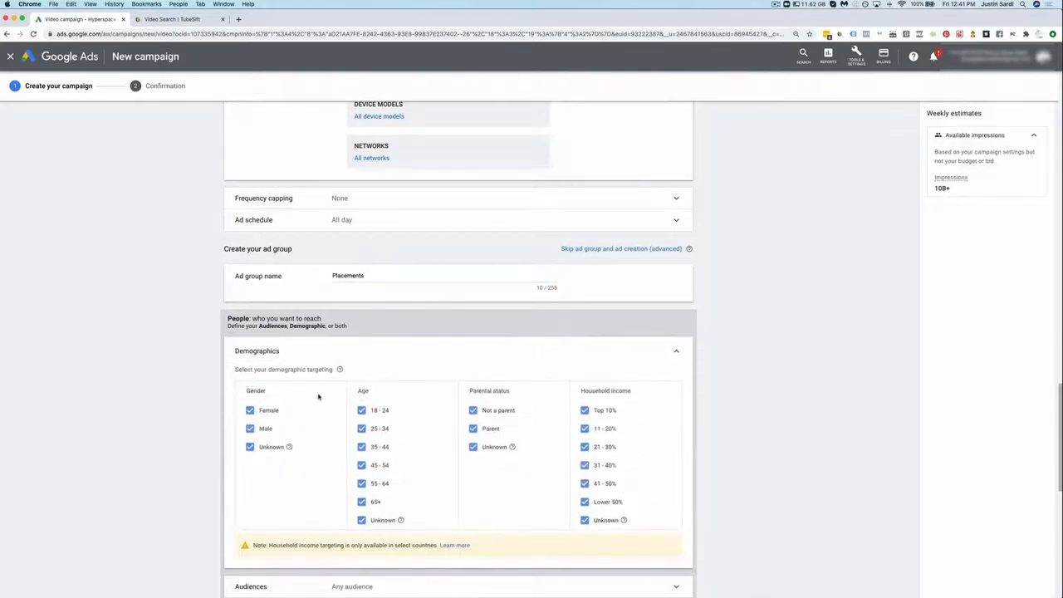
pyautogui.scroll(-2, 682, 419)
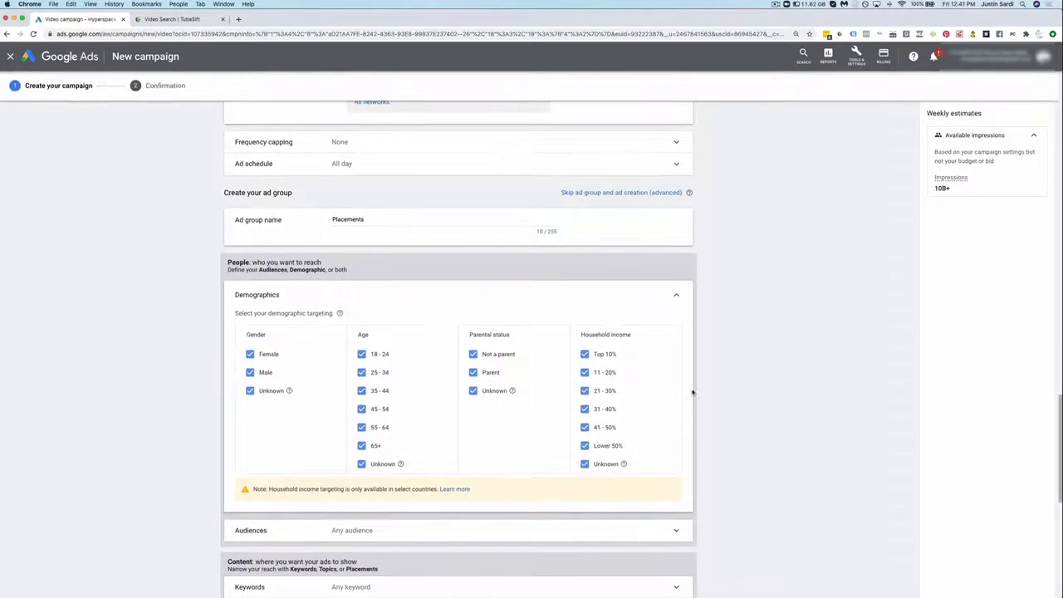
pyautogui.click(678, 297)
# Examine the audience categories available to browse for the ad group and collapse the Audiences section without selecting any
pyautogui.scroll(-3, 441, 242)
pyautogui.click(442, 208)
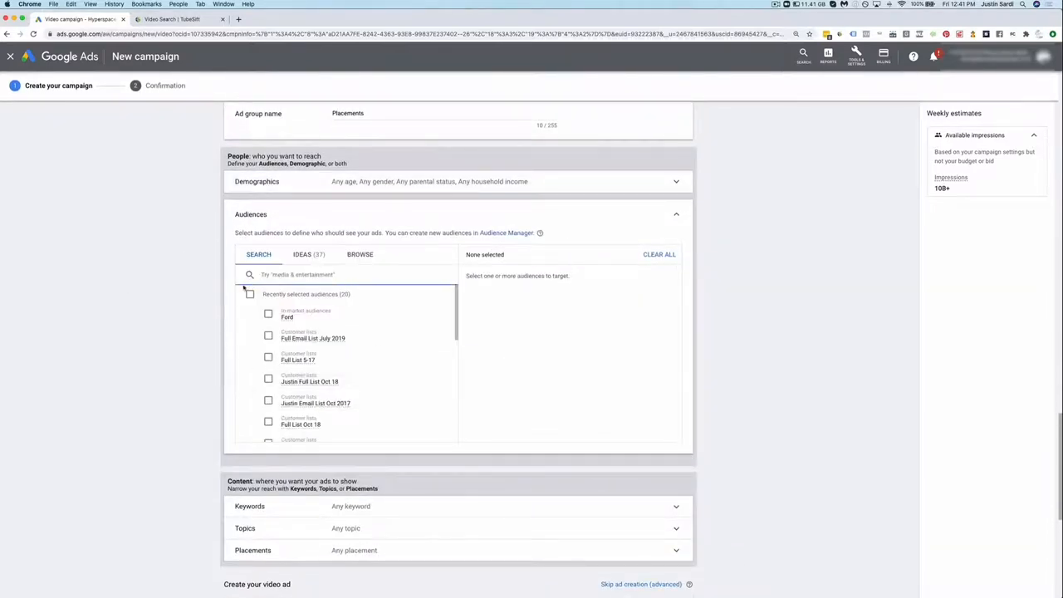
pyautogui.click(371, 256)
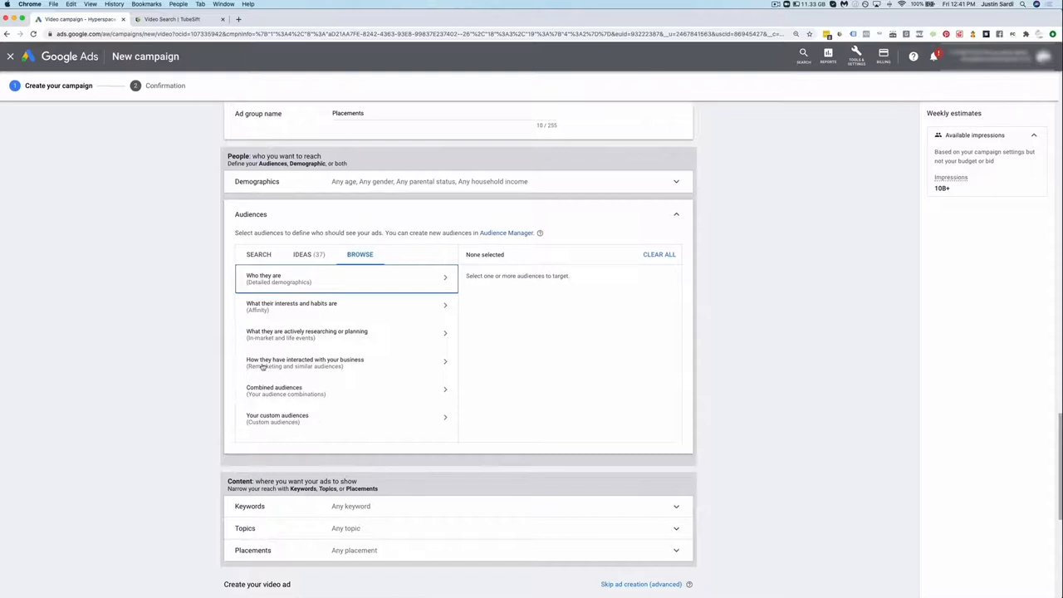
pyautogui.click(677, 217)
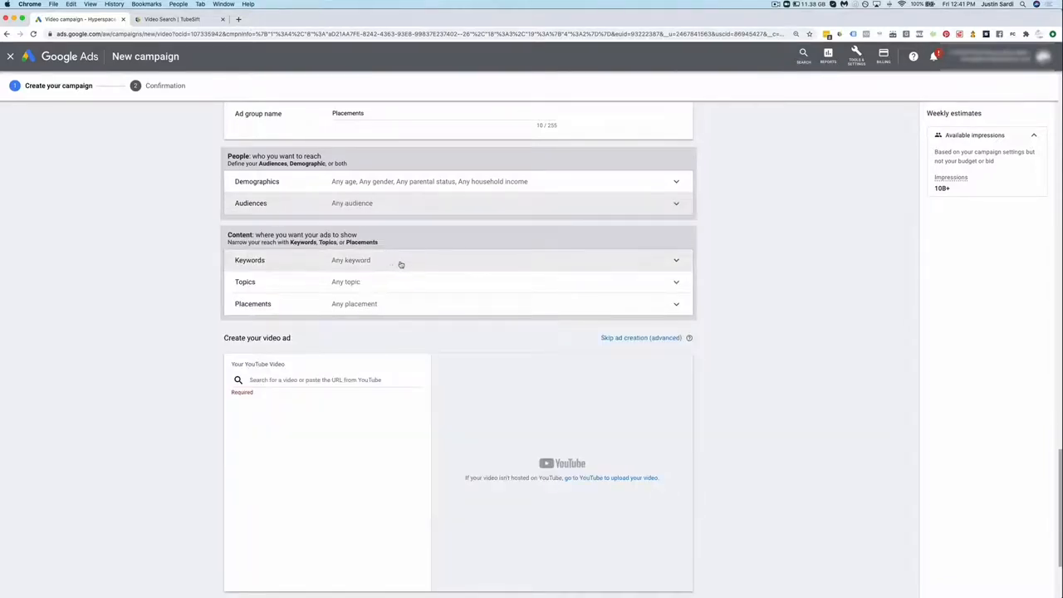
# Open multiple-placement entry in the ad group's placement targeting and switch to TubeSift's video search
pyautogui.click(393, 309)
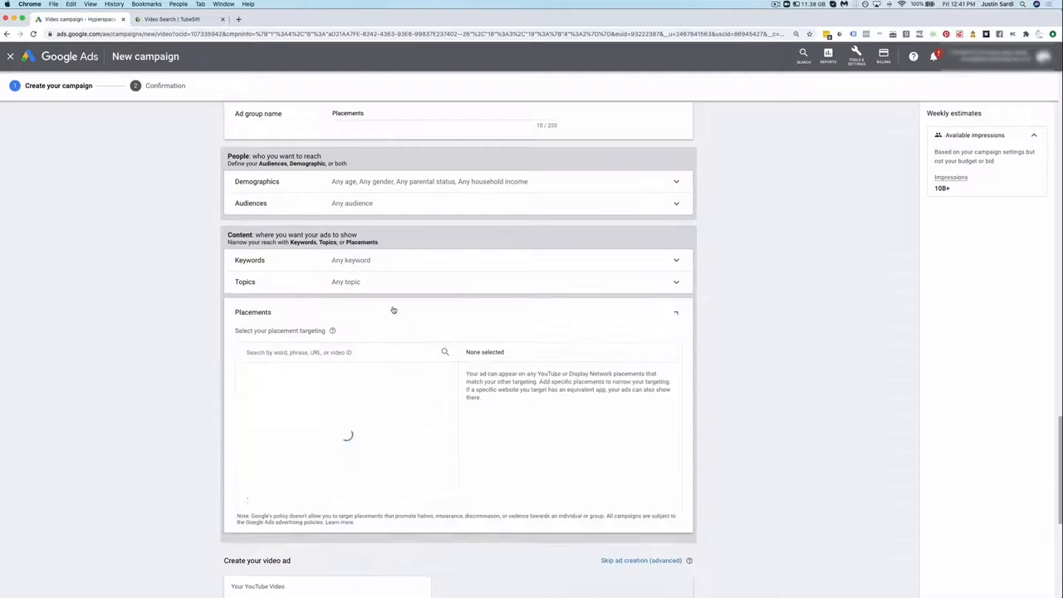
pyautogui.click(289, 499)
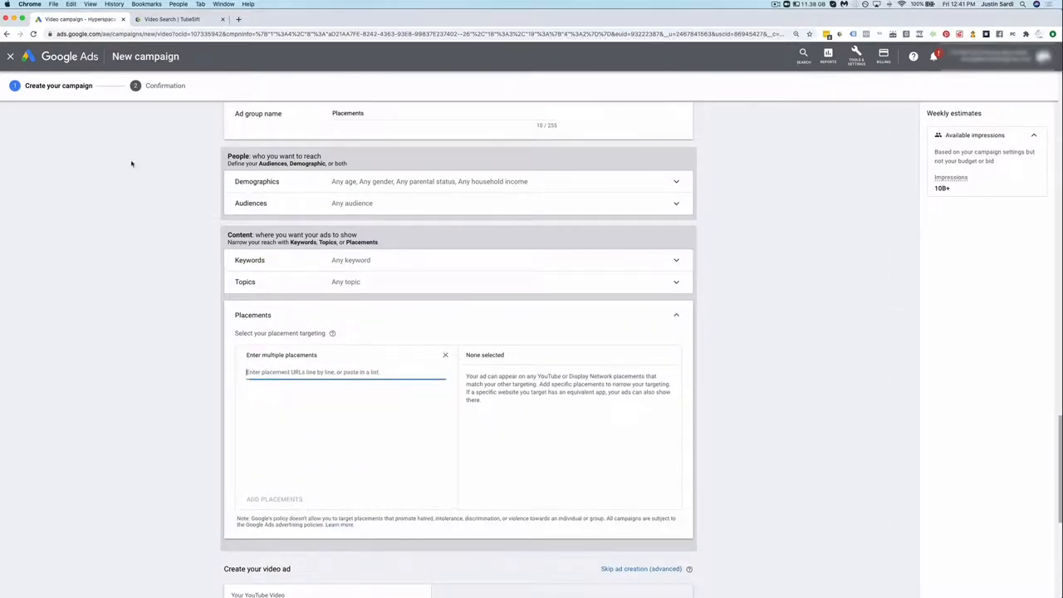
pyautogui.click(174, 19)
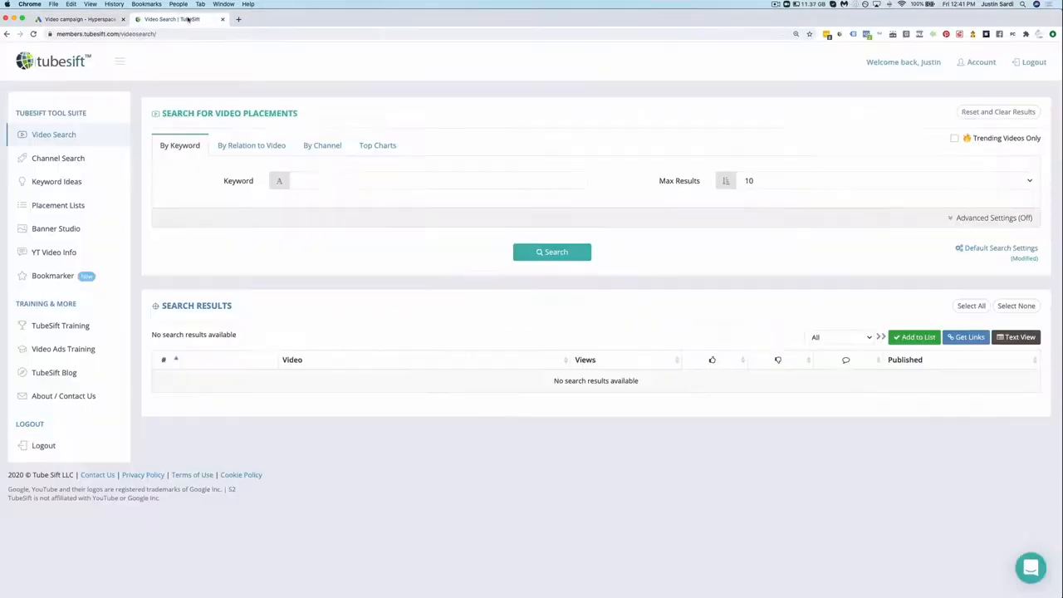
# Enter "how to setup youtube ads" as the video search keyword and set the maximum results to 50
pyautogui.click(332, 177)
pyautogui.click(465, 129)
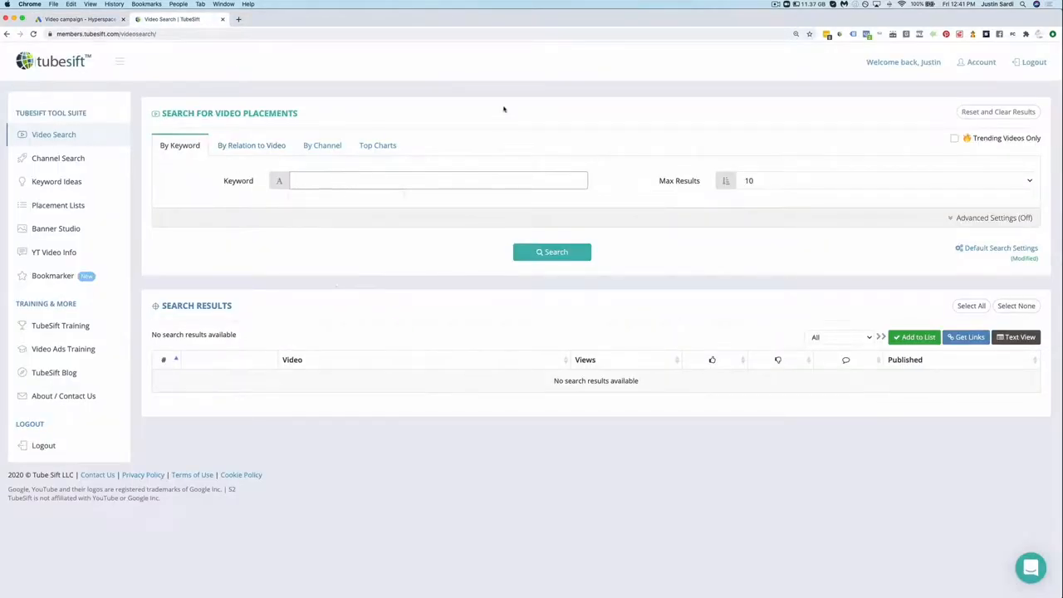
pyautogui.click(401, 180)
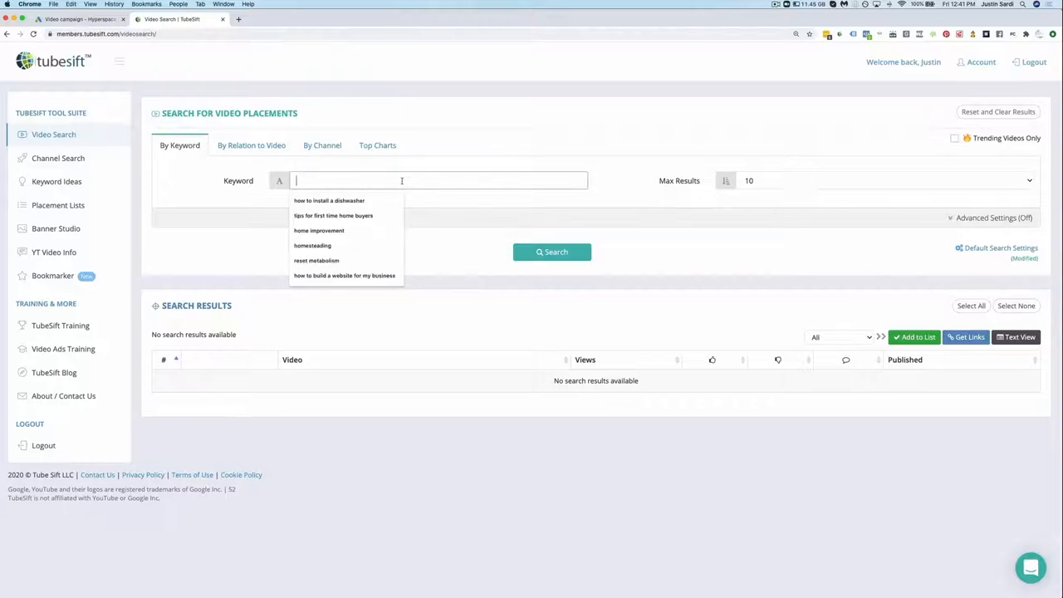
pyautogui.write('how to setup')
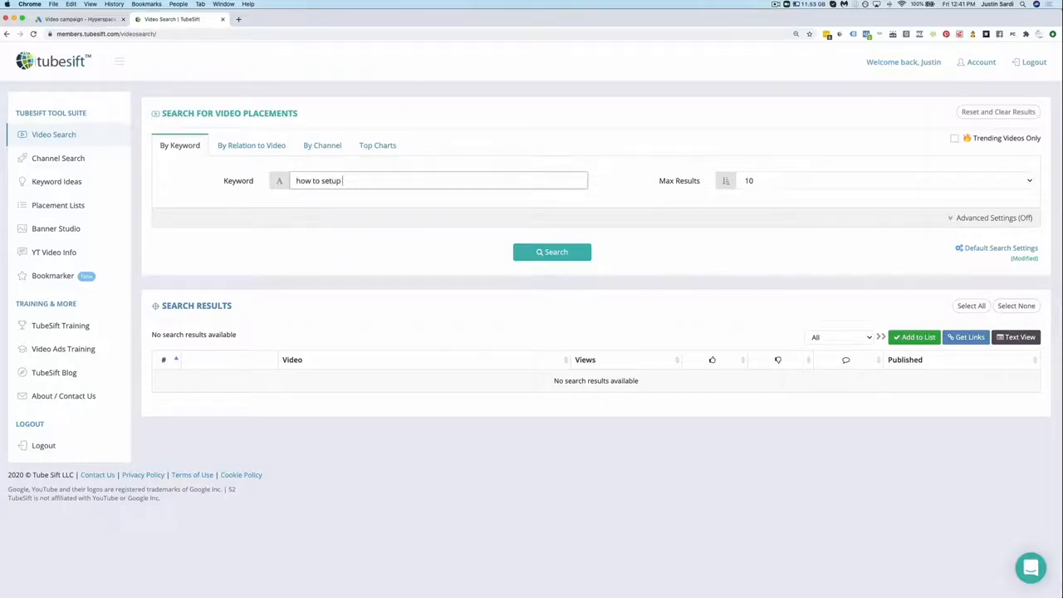
pyautogui.write(' youtube ads')
pyautogui.click(790, 183)
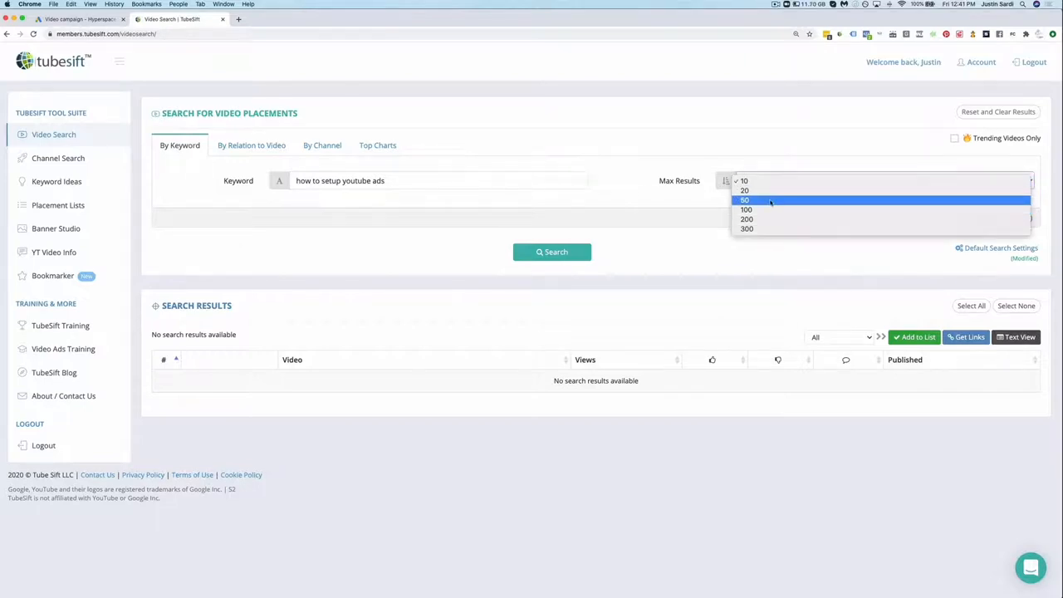
pyautogui.click(770, 201)
# Show the advanced search settings, keep the results display at Monetized Videos Only, and run the video search
pyautogui.click(970, 219)
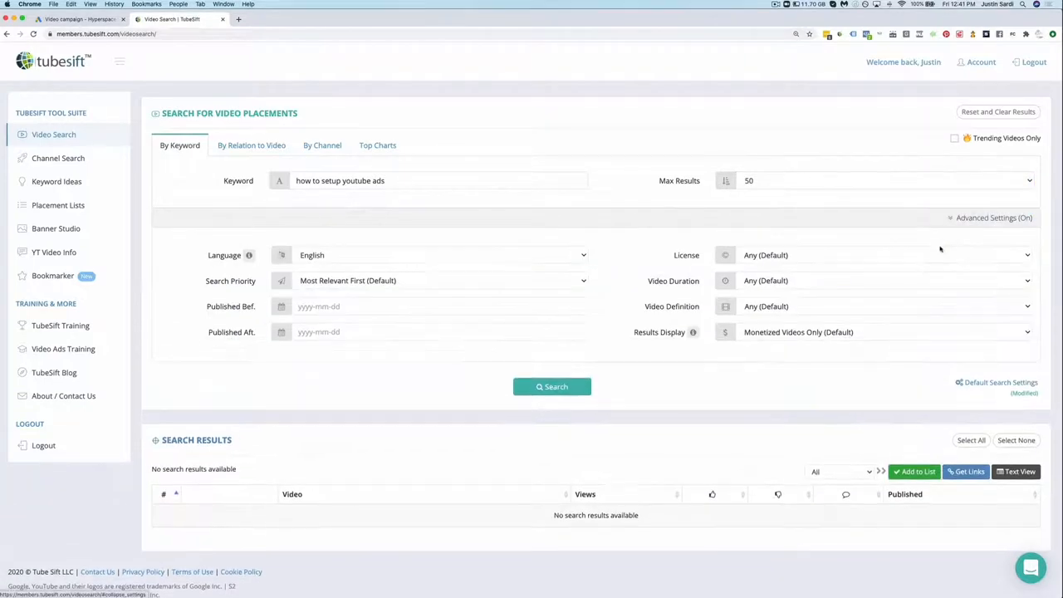
pyautogui.click(807, 332)
pyautogui.click(741, 333)
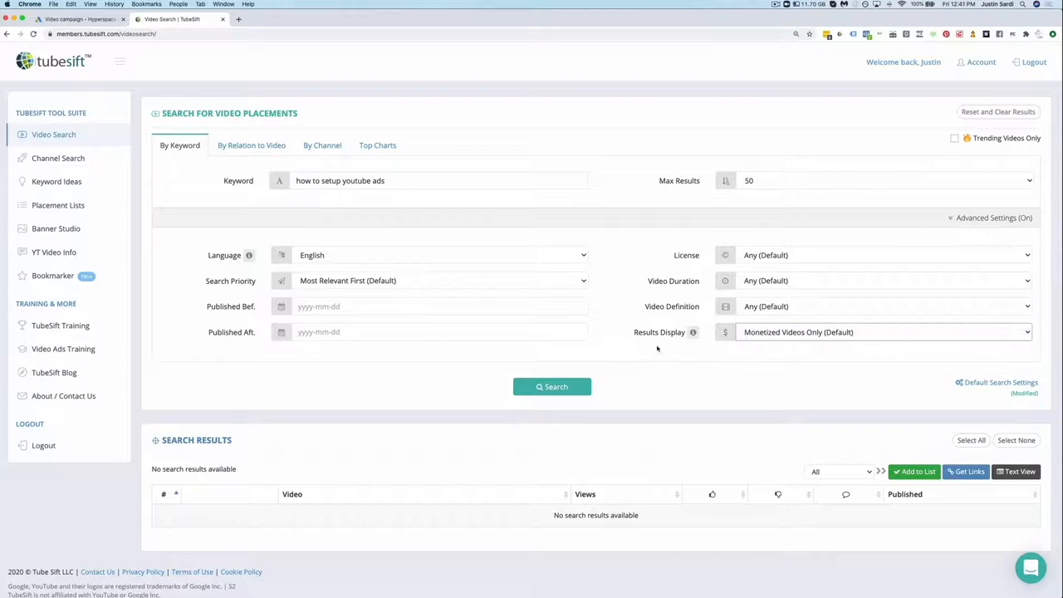
pyautogui.click(552, 388)
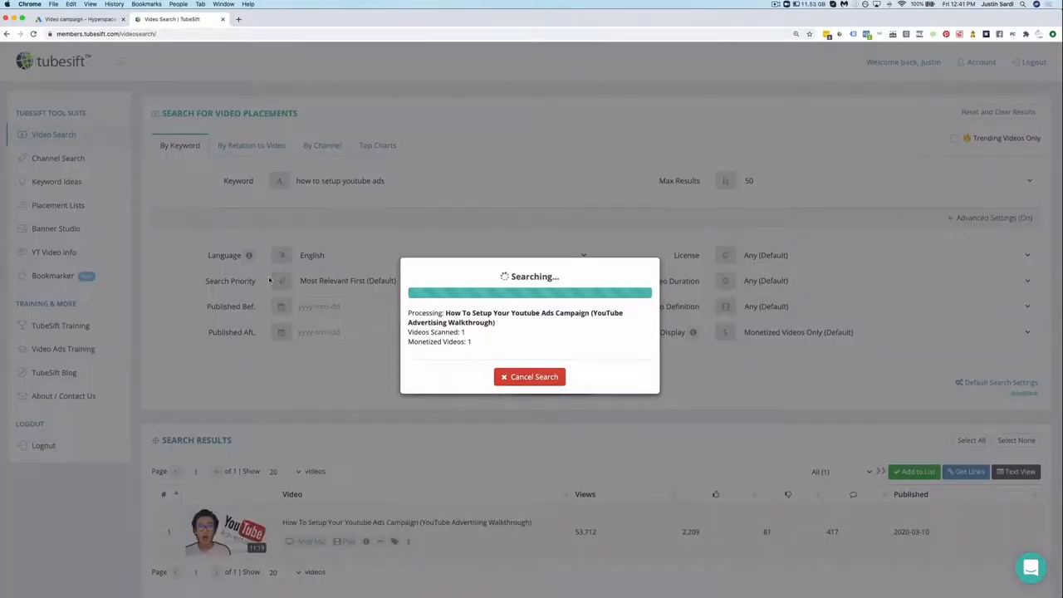
# Follow the progress of the running video search and stop it early
pyautogui.scroll(-2, 280, 303)
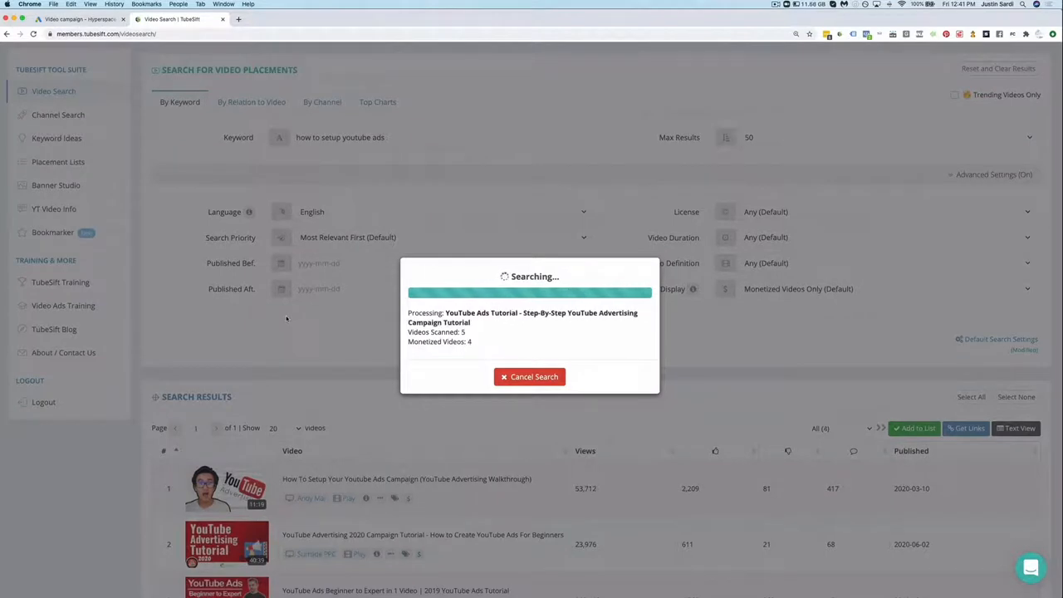
pyautogui.scroll(-2, 286, 318)
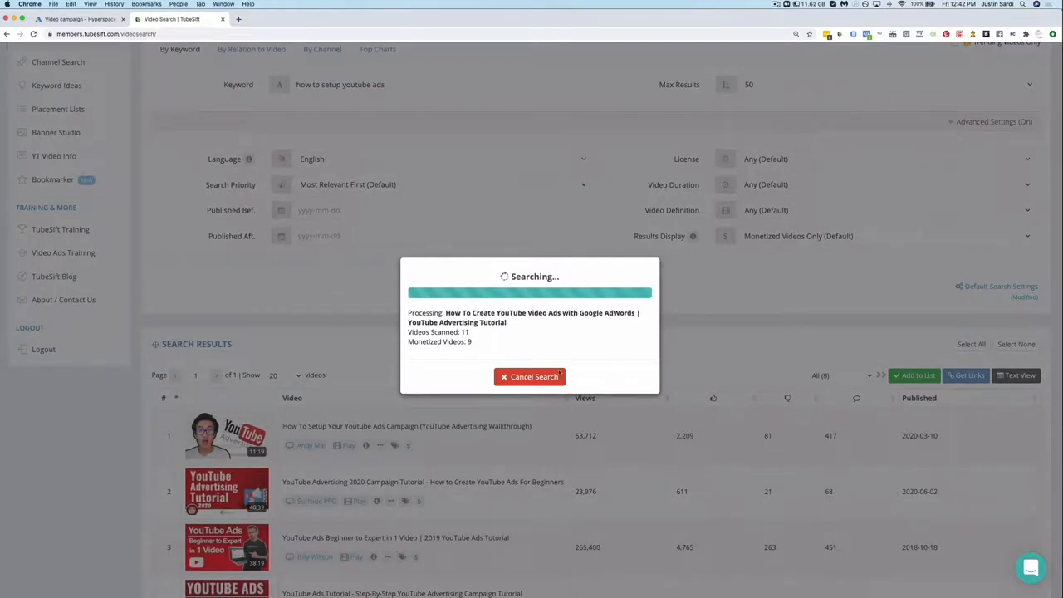
pyautogui.moveTo(490, 347); pyautogui.dragTo(376, 326)
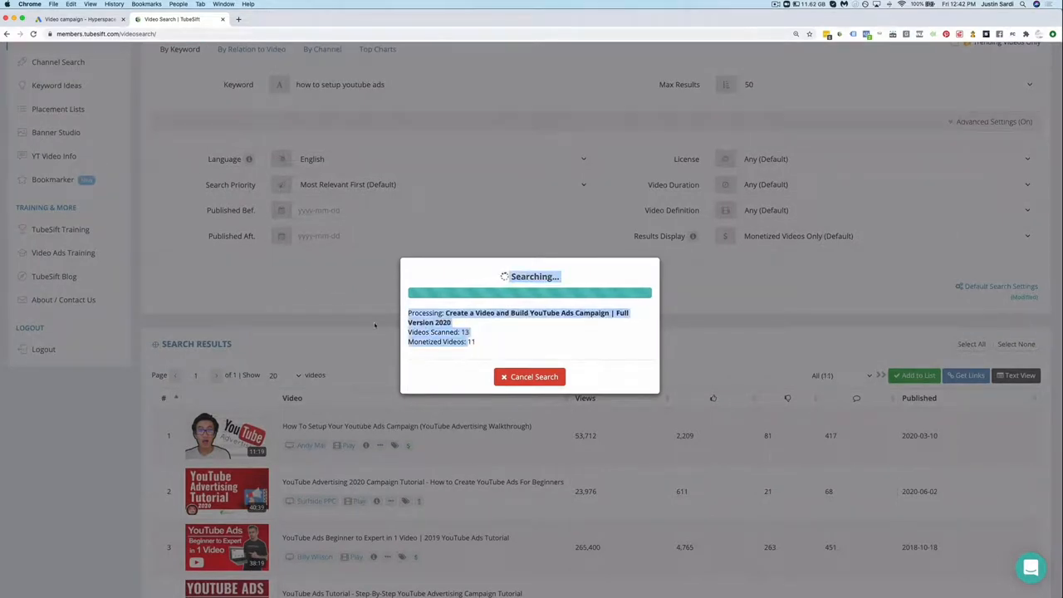
pyautogui.click(524, 344)
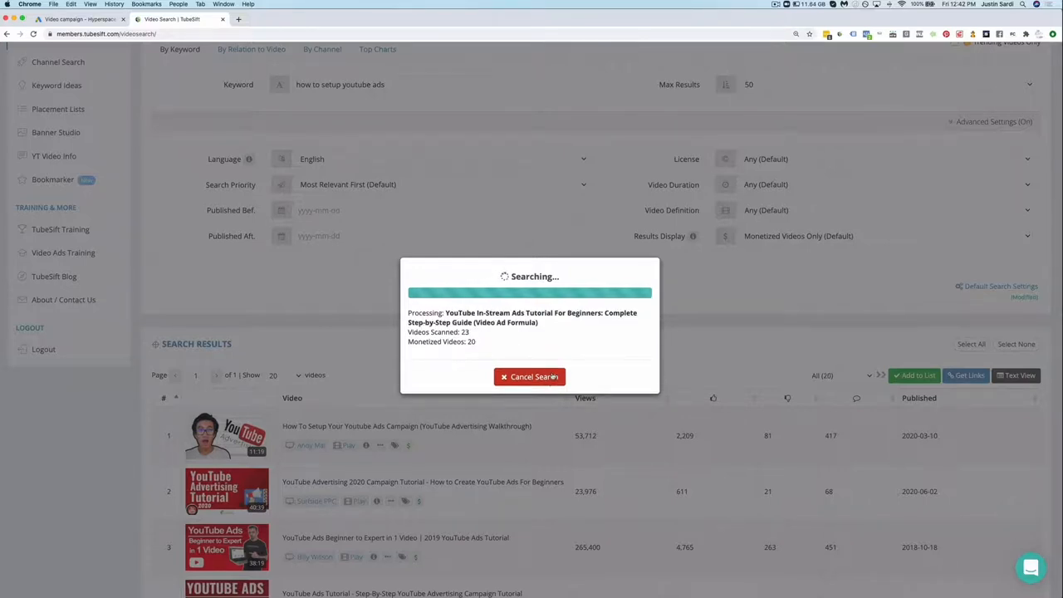
pyautogui.click(550, 376)
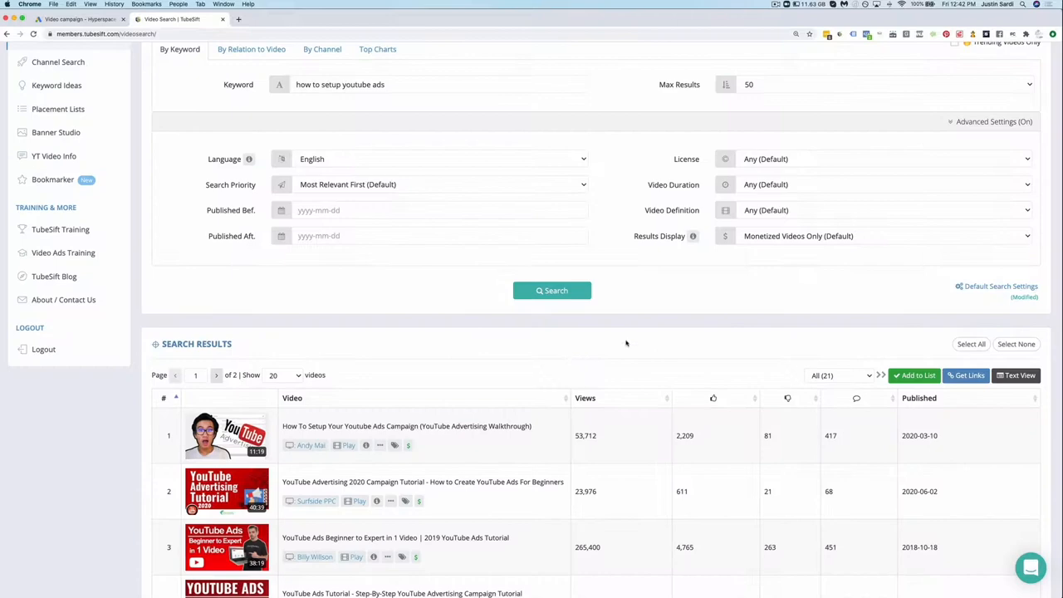
# Look through the found videos, copy the links of all search results, and dismiss the link list
pyautogui.scroll(-6, 706, 342)
pyautogui.scroll(-6, 697, 341)
pyautogui.scroll(1, 696, 341)
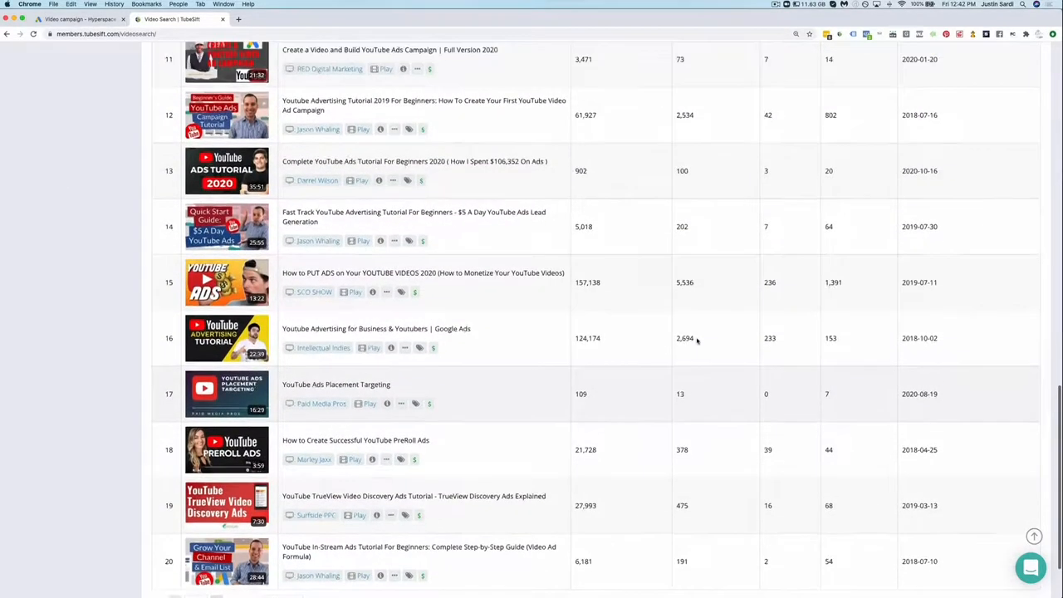
pyautogui.scroll(10, 696, 340)
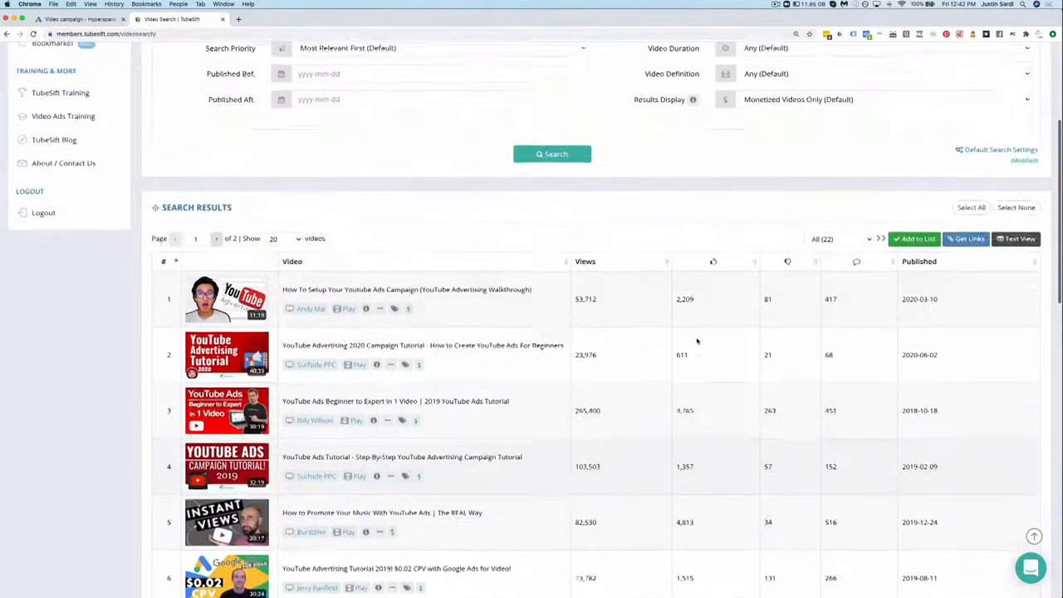
pyautogui.click(965, 253)
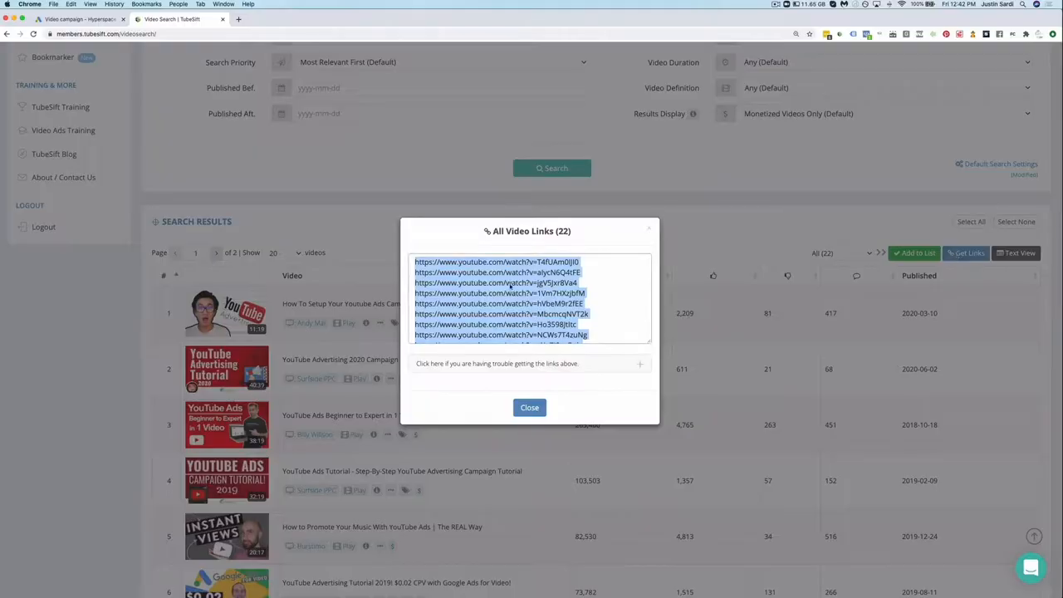
pyautogui.rightClick(509, 282)
pyautogui.click(540, 338)
pyautogui.click(890, 225)
# Add all found videos to the existing placement list YouTube Ads New
pyautogui.click(913, 253)
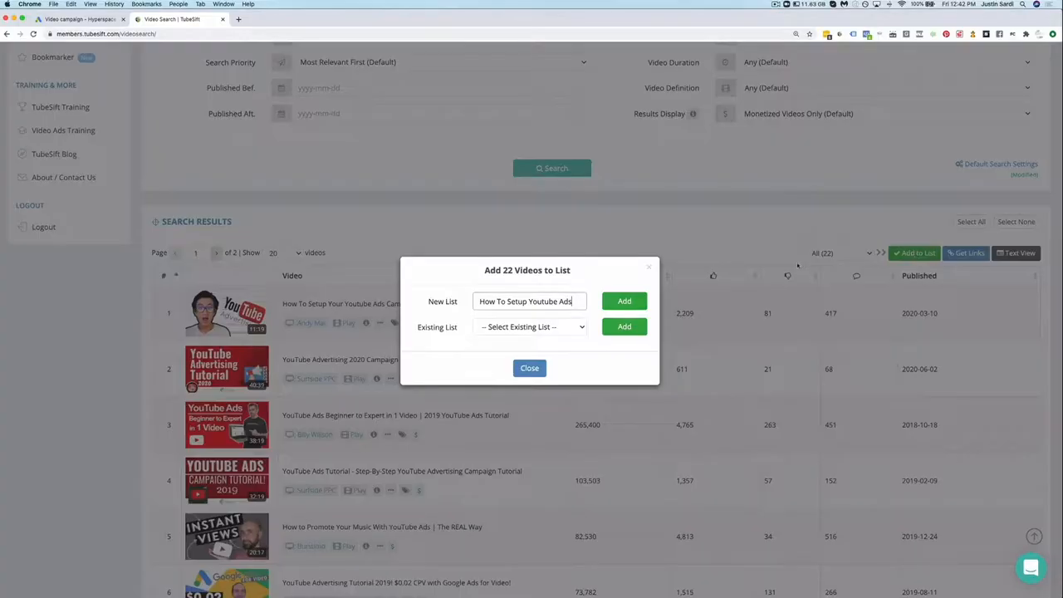
pyautogui.click(561, 327)
pyautogui.scroll(-5, 533, 415)
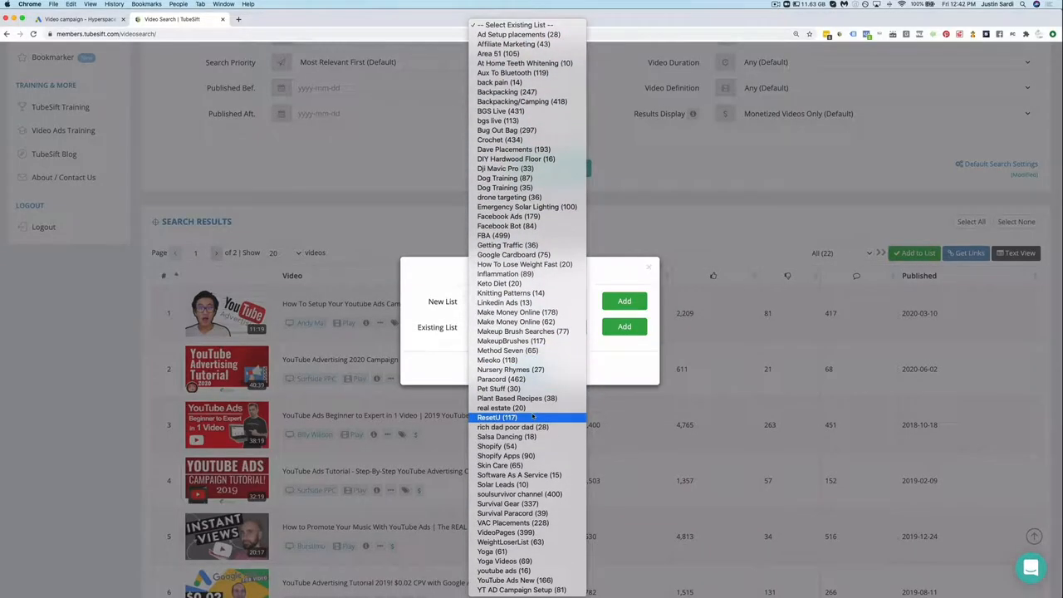
pyautogui.click(528, 580)
pyautogui.click(624, 326)
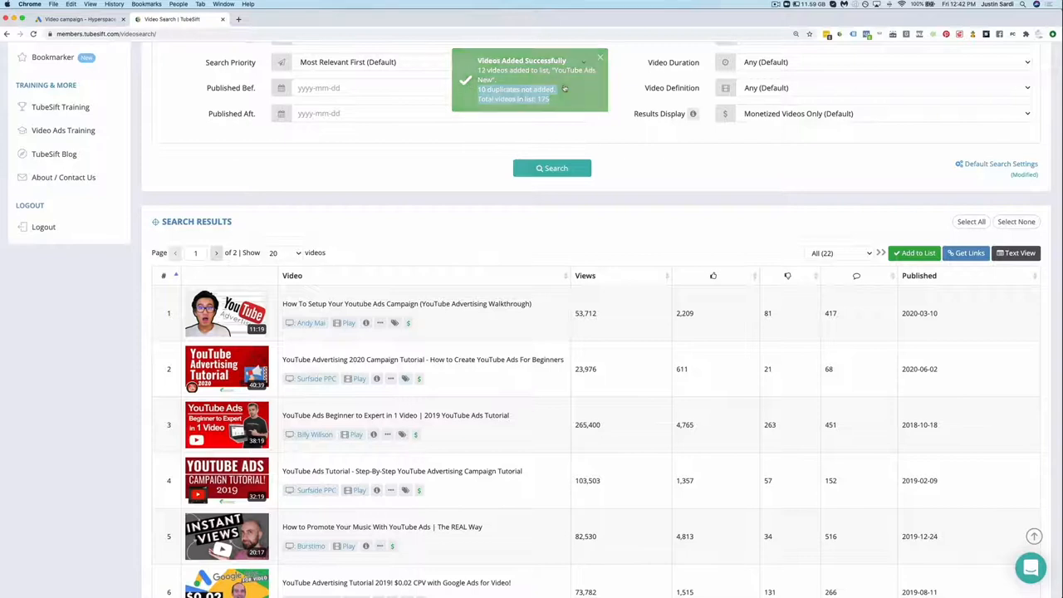
# Open the saved placement lists and filter them by the name "you"
pyautogui.scroll(5, 59, 174)
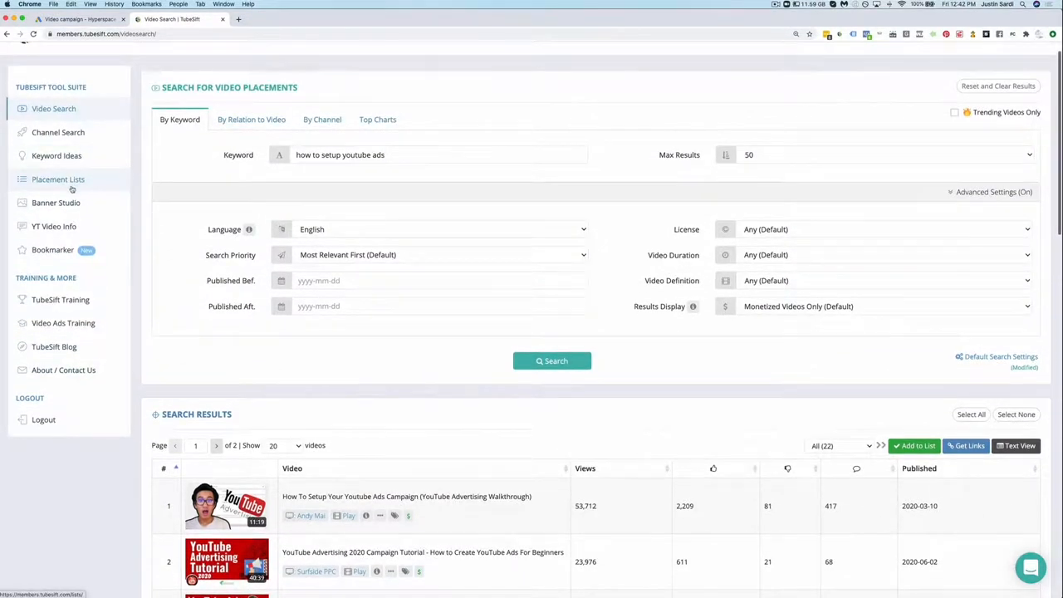
pyautogui.click(65, 179)
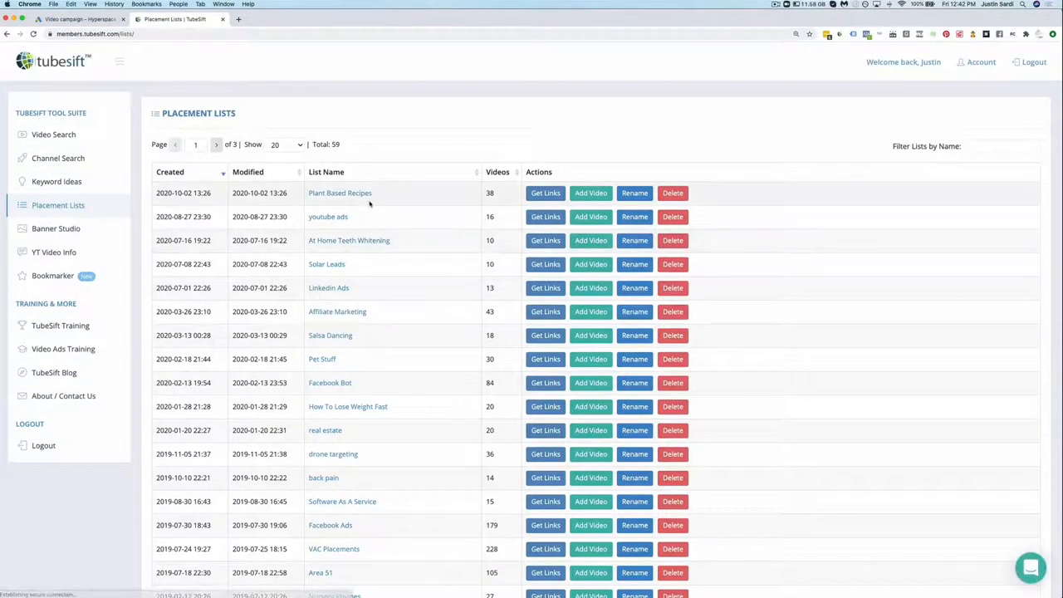
pyautogui.click(986, 147)
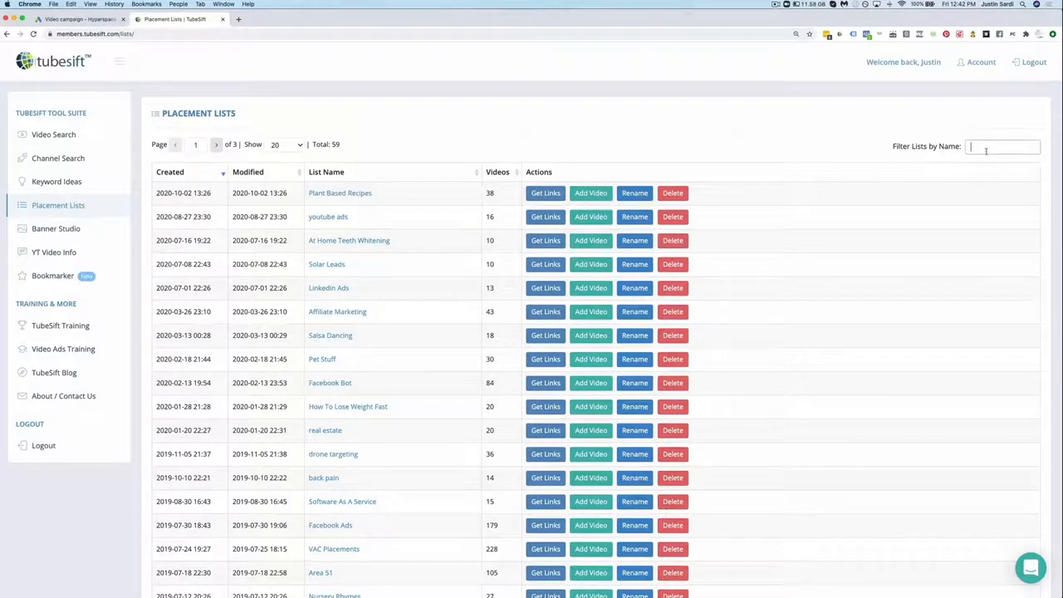
pyautogui.write('you')
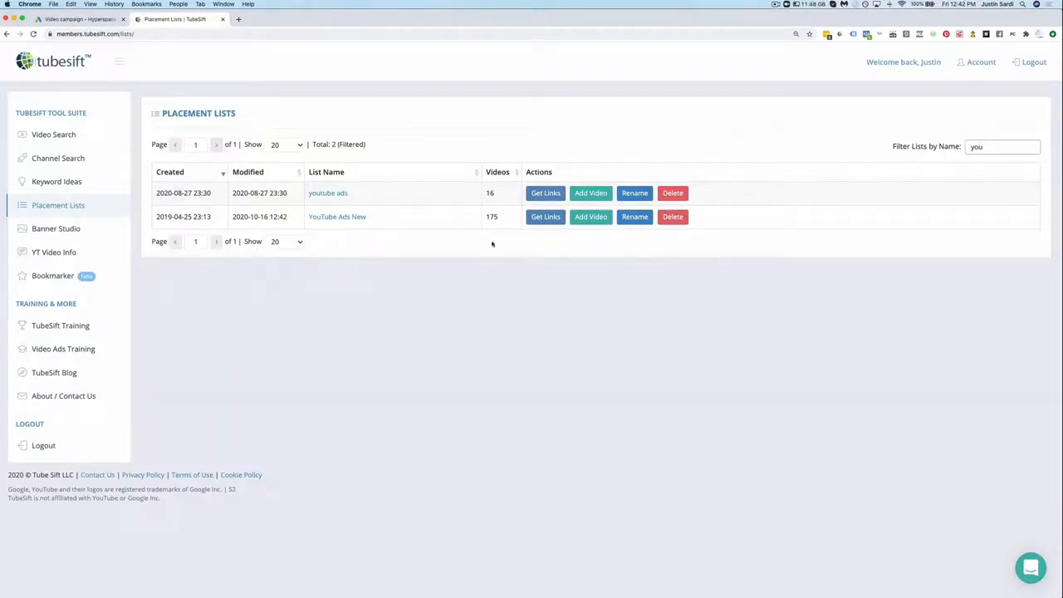
# Copy all video links from the YouTube Ads New placement list and dismiss the link list
pyautogui.click(549, 218)
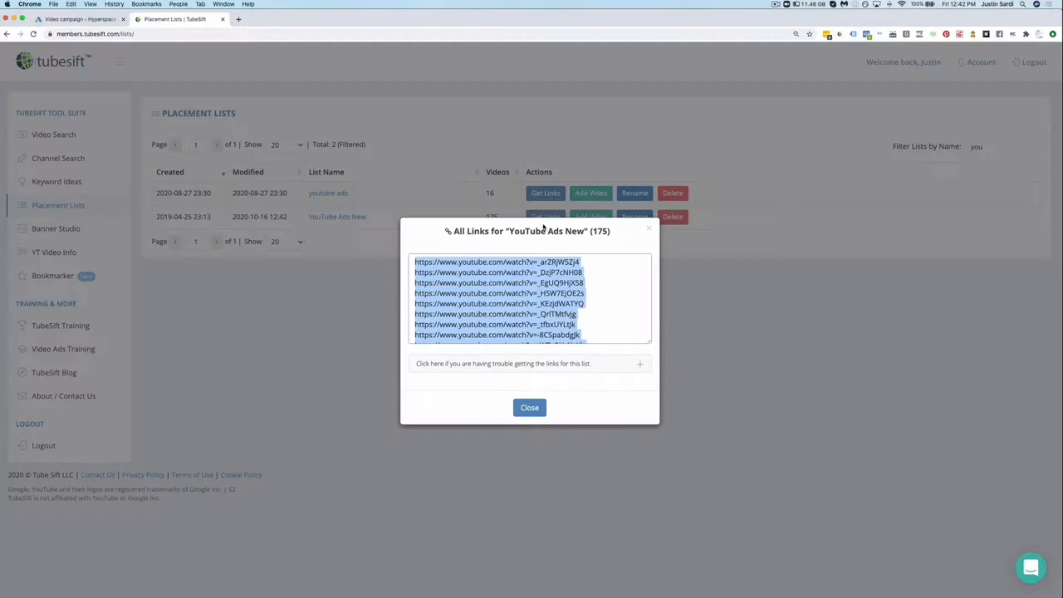
pyautogui.rightClick(505, 315)
pyautogui.click(523, 374)
pyautogui.click(315, 341)
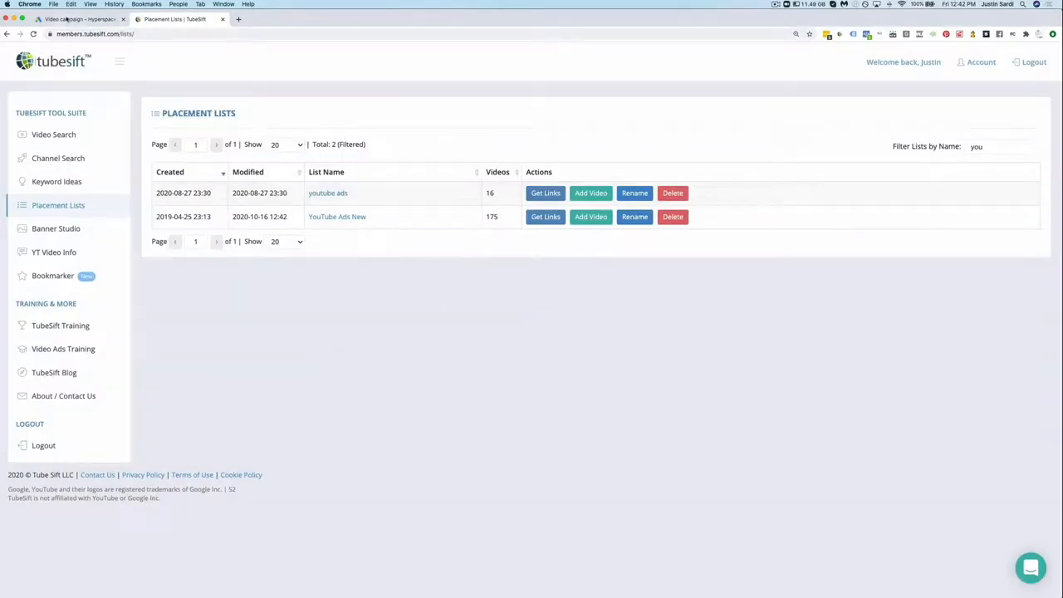
# Switch back to Google Ads, add the copied video links as the ad group's placements, and look through the selected videos
pyautogui.click(66, 19)
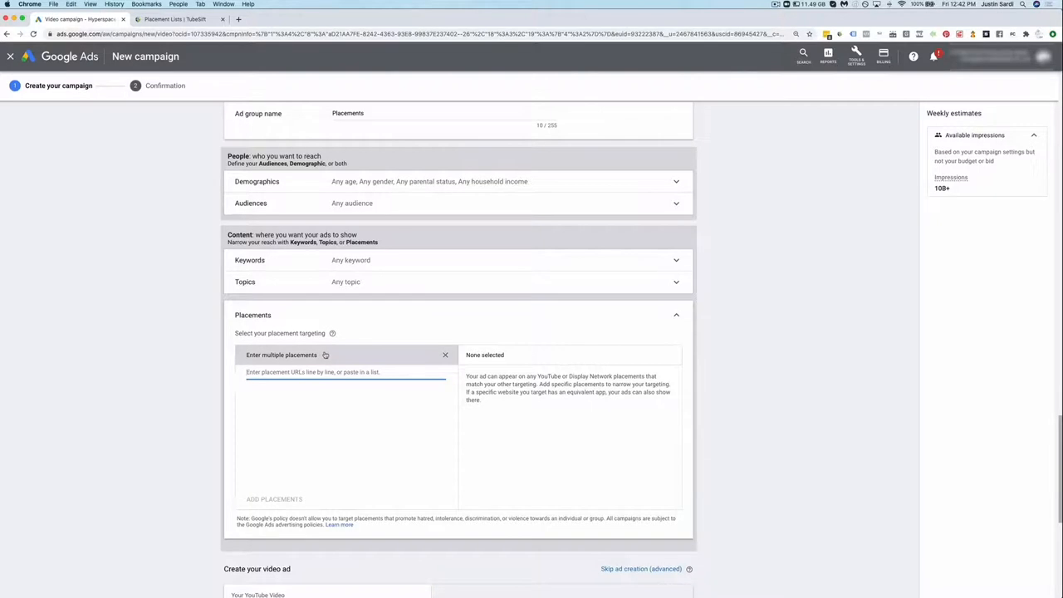
pyautogui.press('super+v')
pyautogui.click(302, 503)
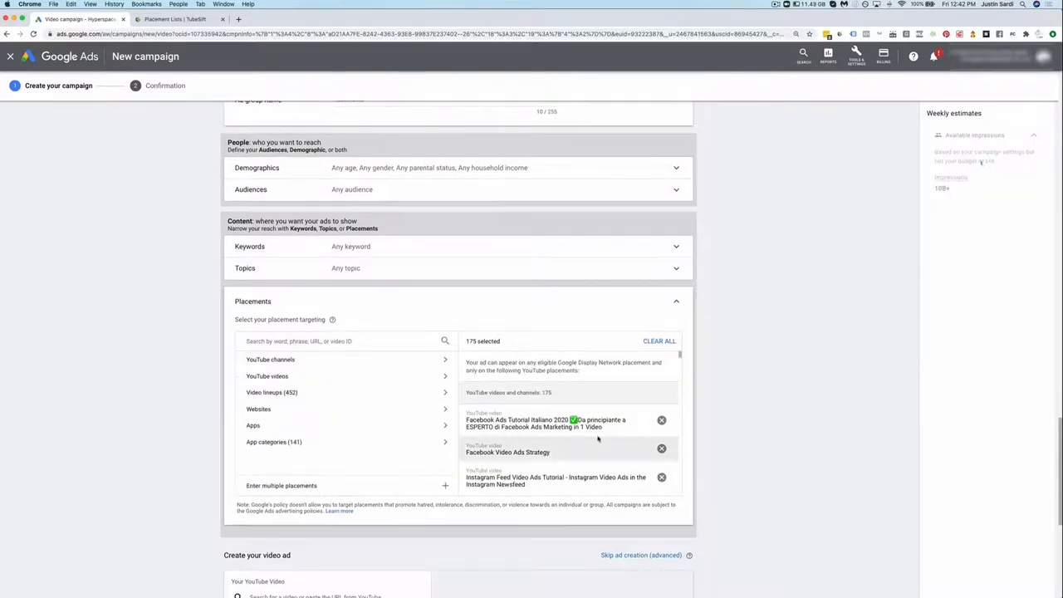
pyautogui.scroll(-2, 598, 438)
pyautogui.scroll(-10, 598, 437)
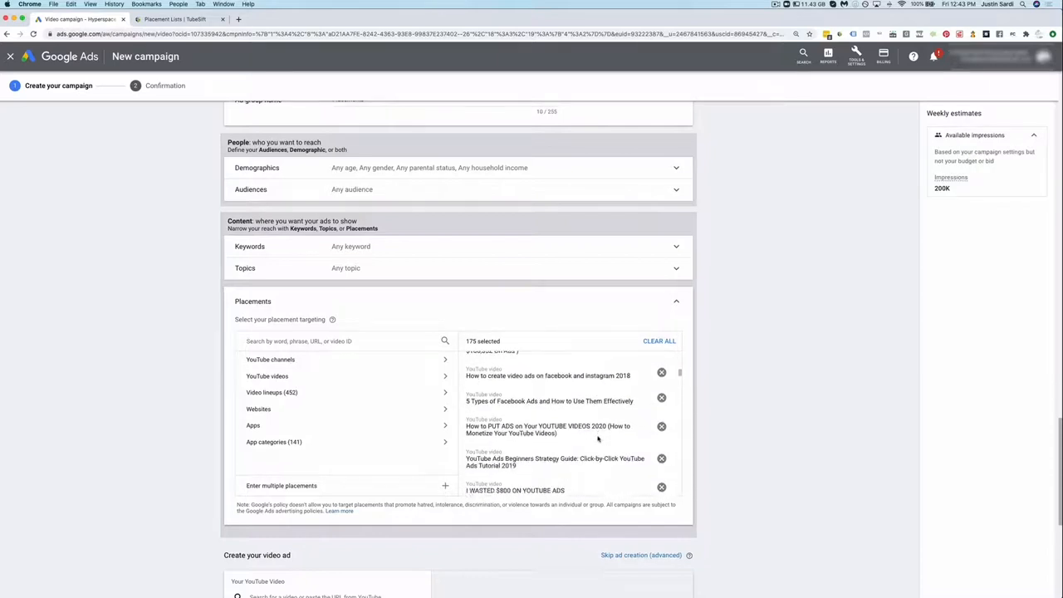
pyautogui.scroll(-10, 597, 438)
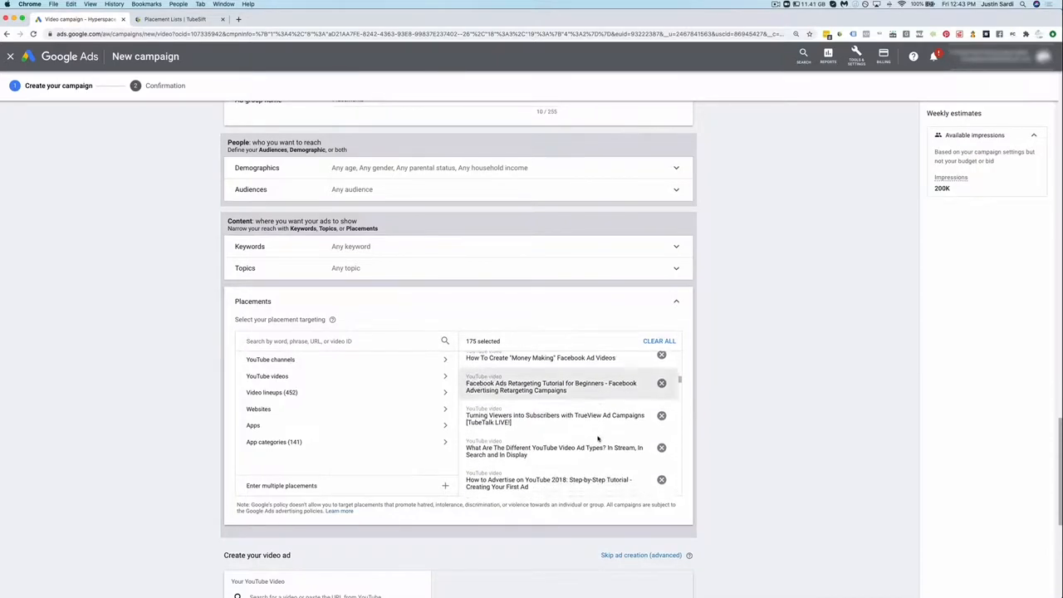
# Set the video ad's YouTube video to Torture Ad Fly Fishing Intro by pasting its copied link
pyautogui.scroll(-6, 750, 396)
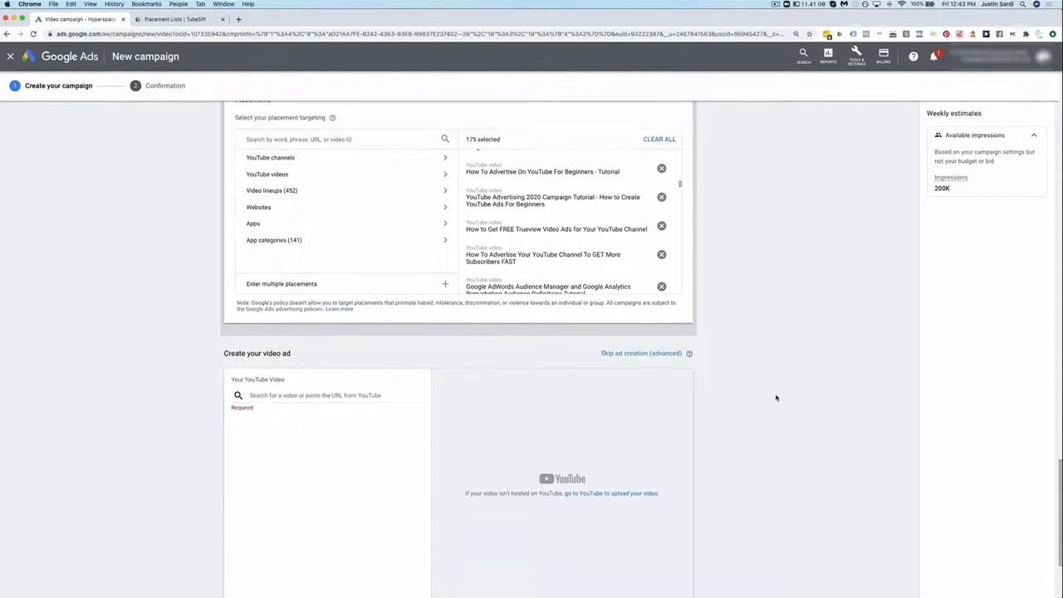
pyautogui.scroll(-1, 718, 380)
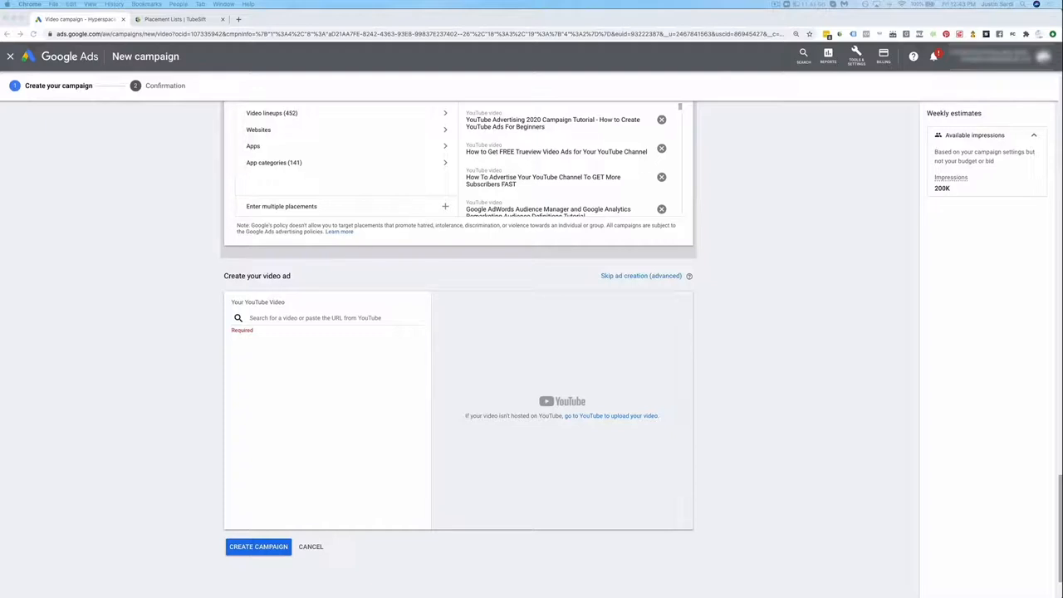
pyautogui.click(329, 318)
pyautogui.press('super+v')
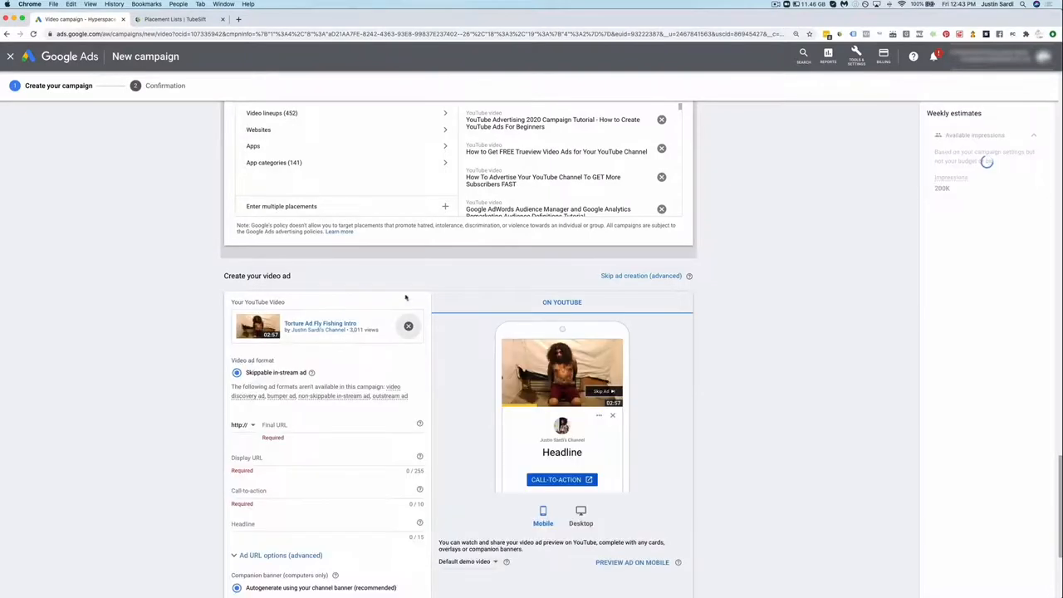
# Open the copied video link in a new browser tab and skim through the Torture Ad Fly Fishing Intro video, leaving it paused
pyautogui.click(240, 18)
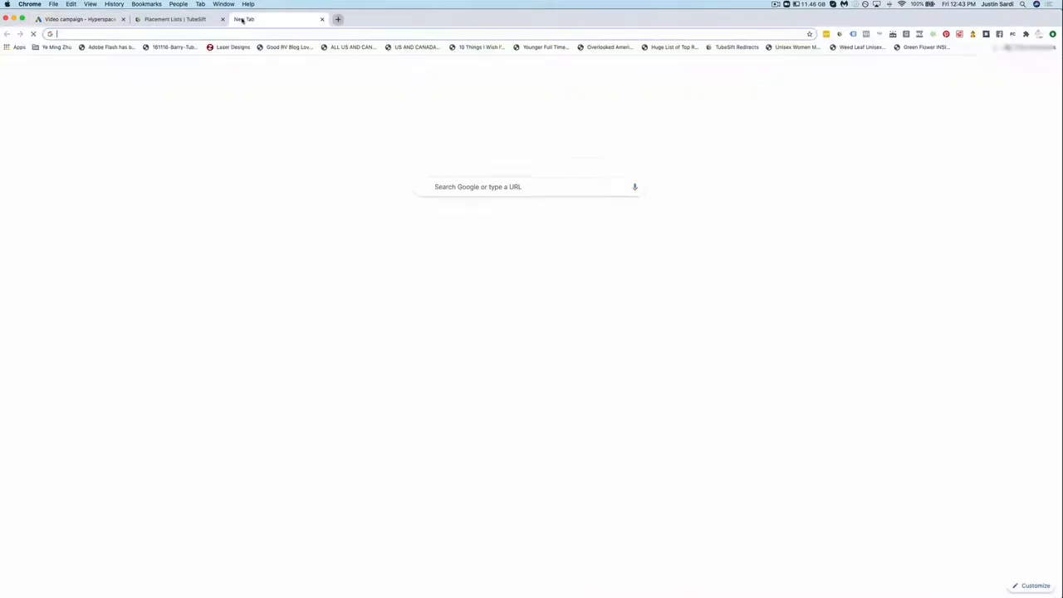
pyautogui.press('super+v')
pyautogui.press('Return')
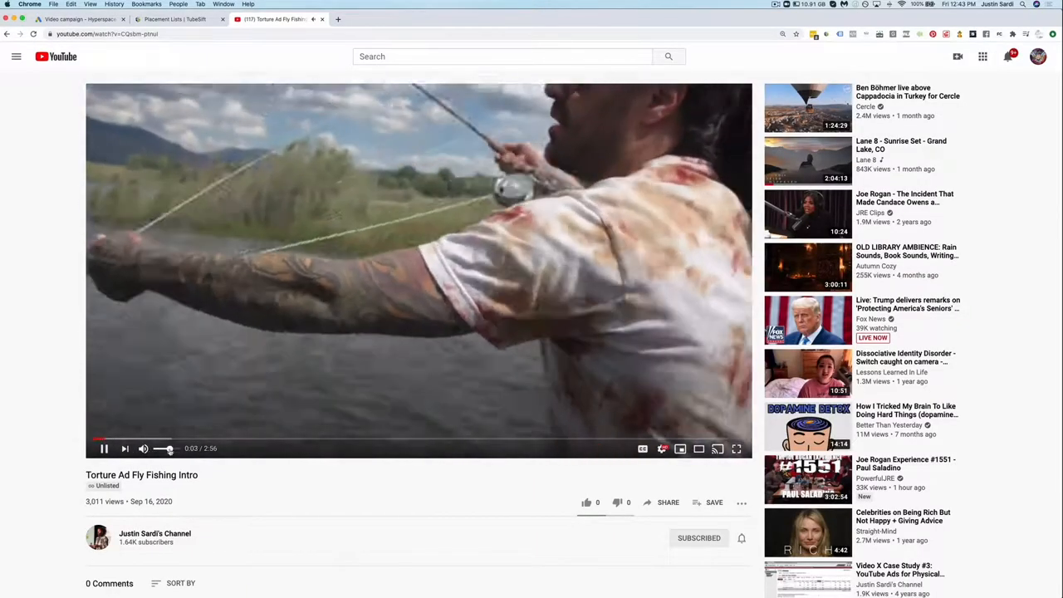
pyautogui.click(156, 438)
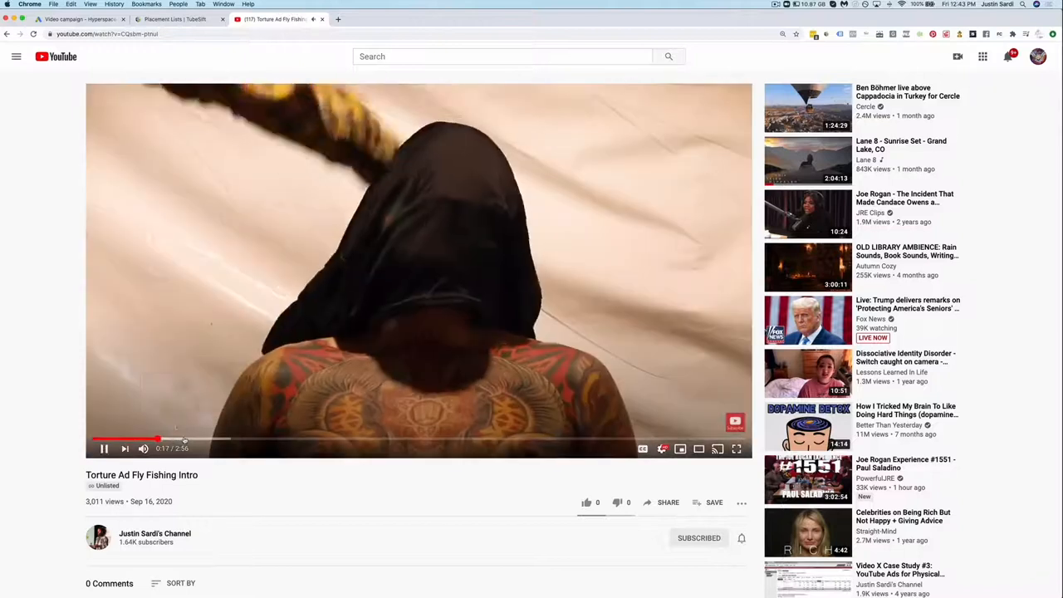
pyautogui.click(191, 438)
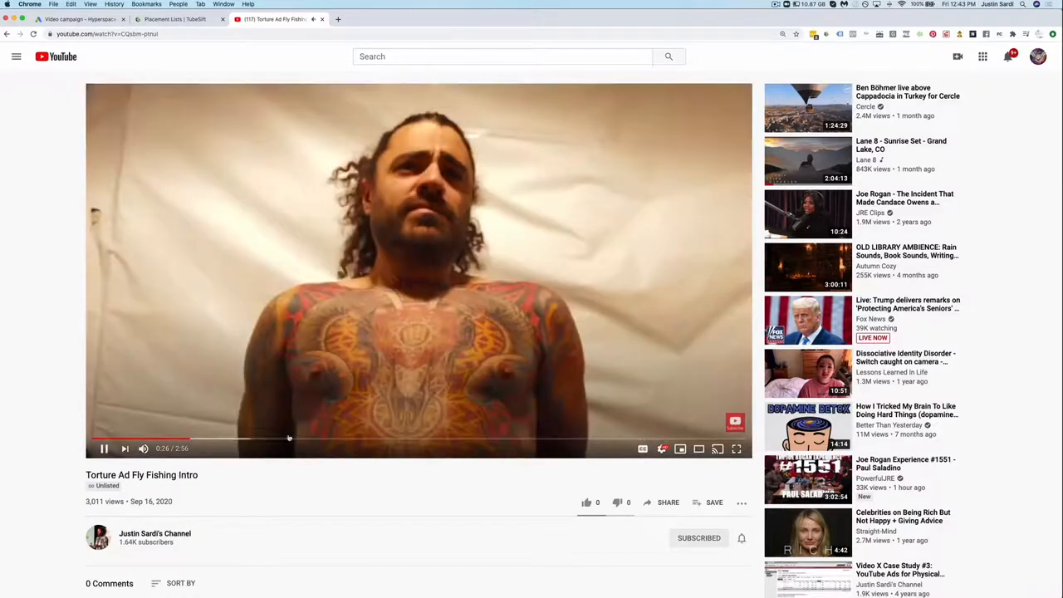
pyautogui.click(280, 438)
pyautogui.click(456, 288)
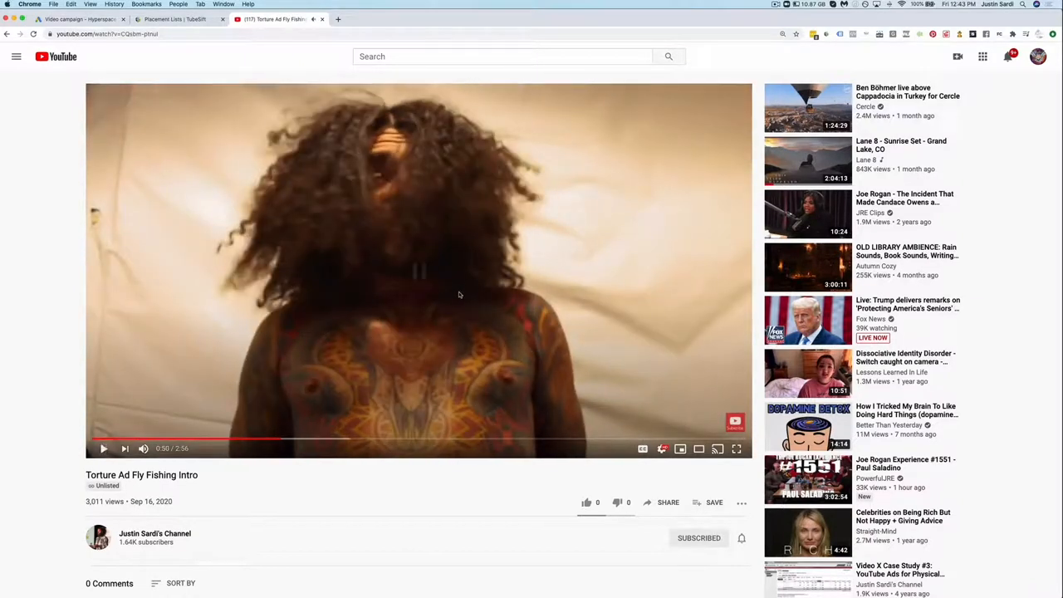
pyautogui.click(229, 440)
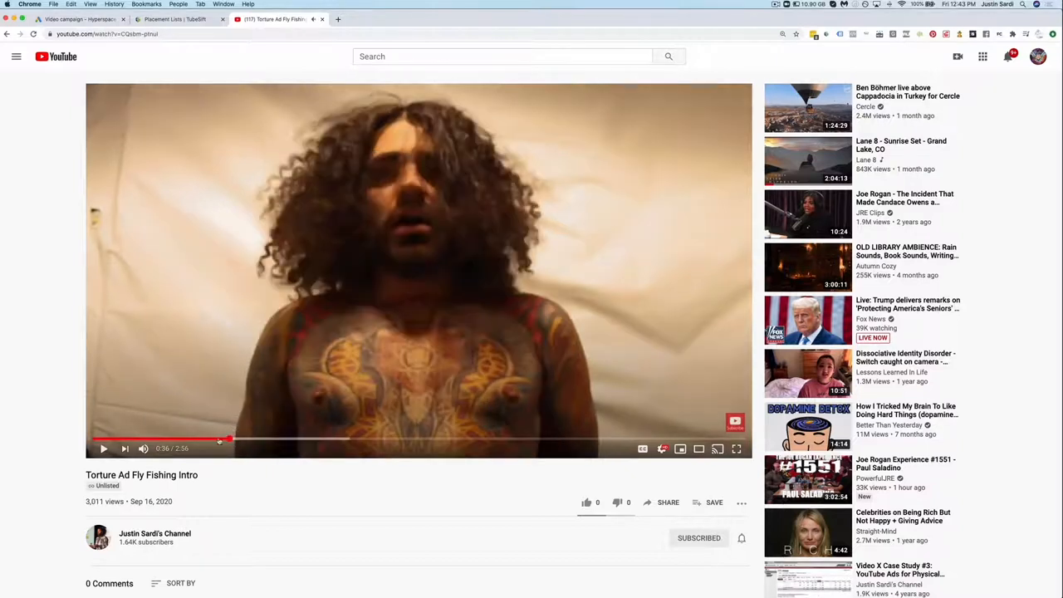
pyautogui.click(218, 439)
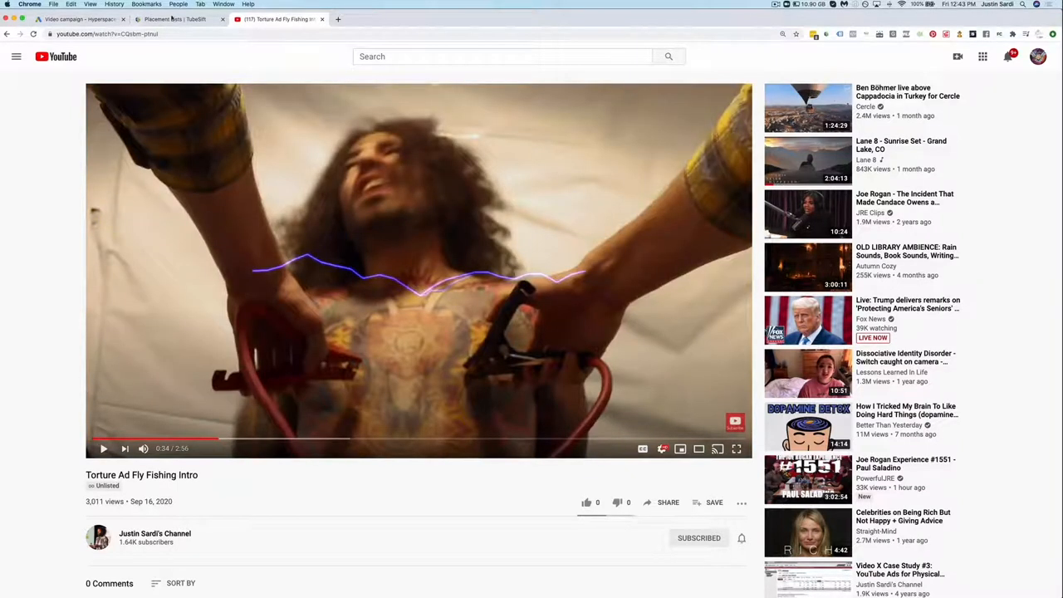
# Open the landing page justinsardi.co/leads in a new browser tab to view it
pyautogui.click(86, 19)
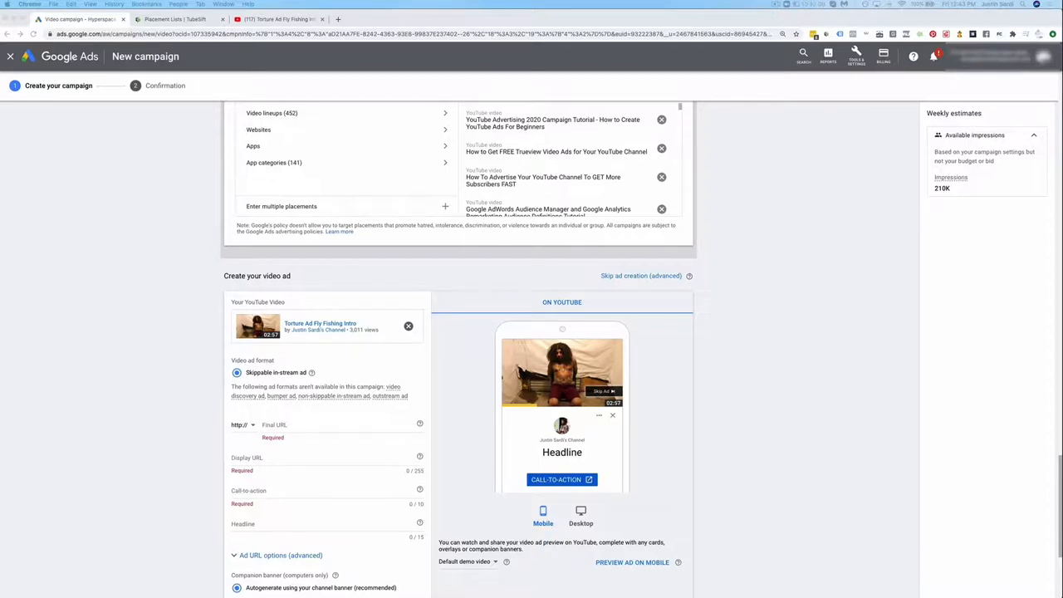
pyautogui.click(339, 19)
pyautogui.write('justinsardi.co/leads')
pyautogui.press('Return')
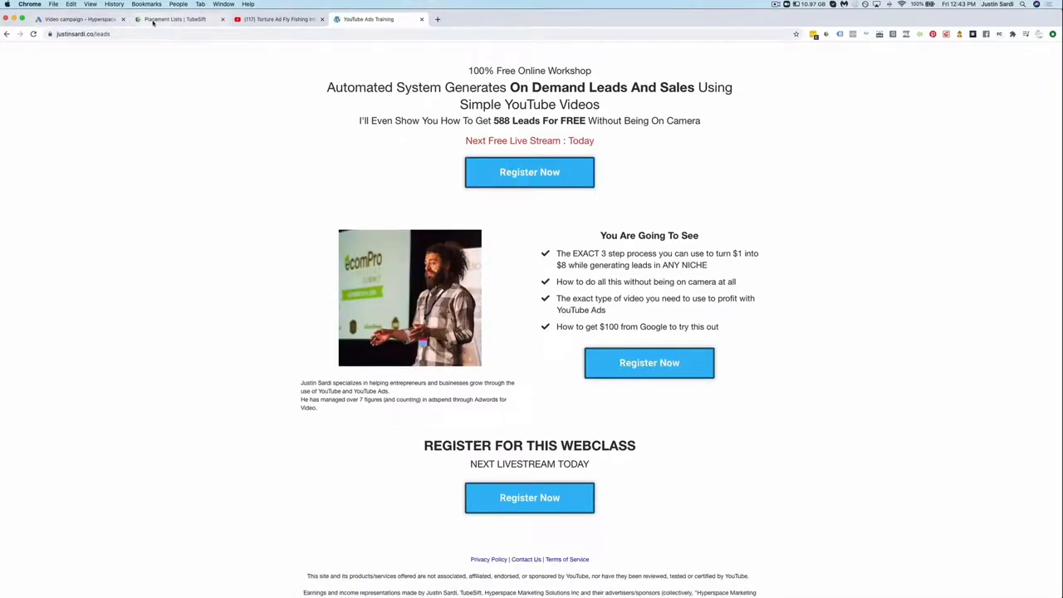
pyautogui.click(78, 19)
pyautogui.click(299, 424)
pyautogui.write('justinsardi.co/leads')
pyautogui.click(318, 456)
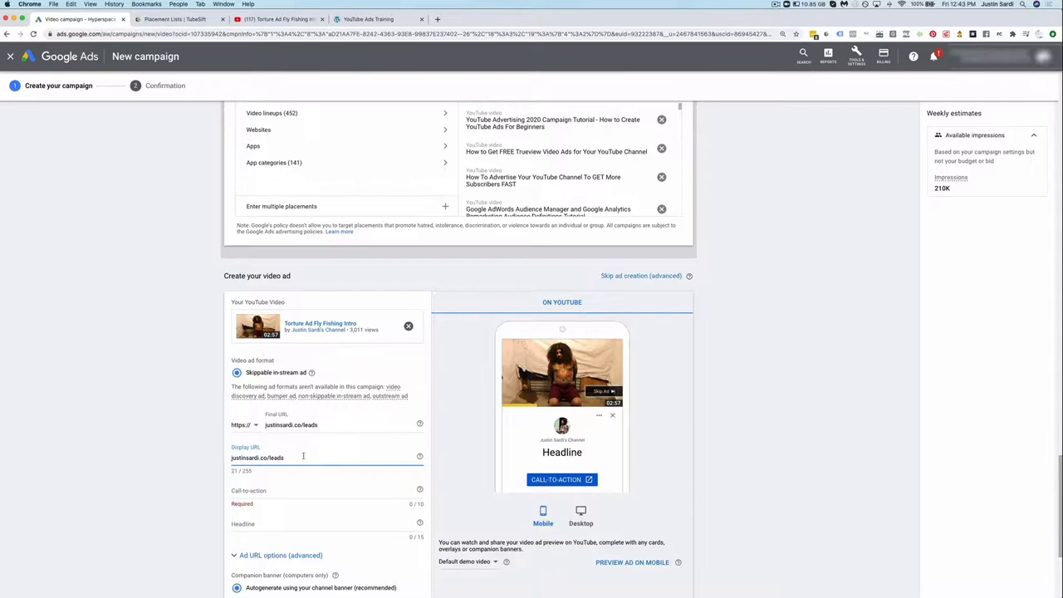
pyautogui.press('BackSpace')
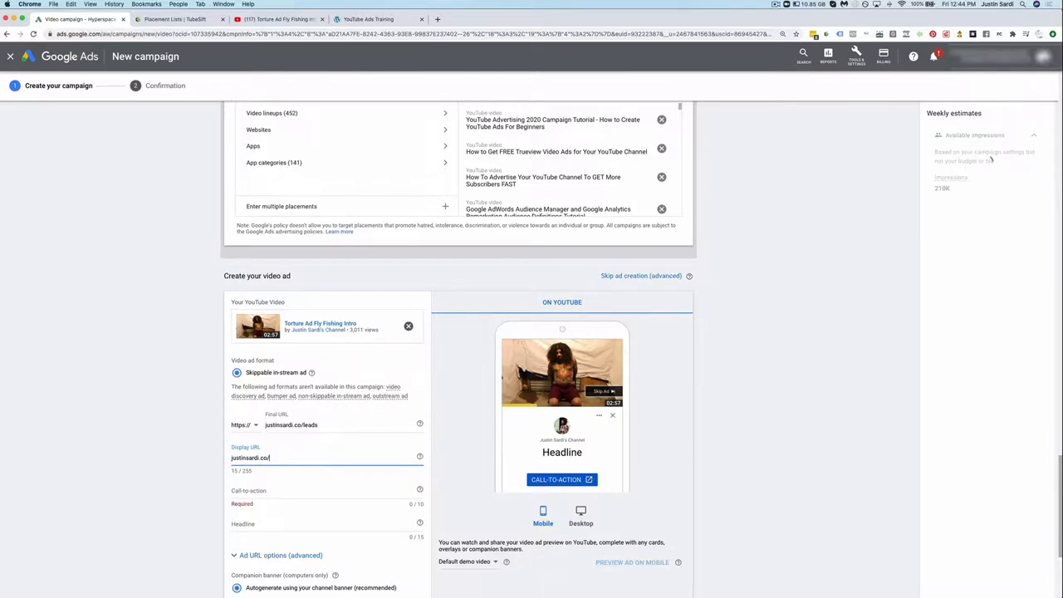
# Set the ad's call-to-action to "Click Here" and its headline to "YT Ads Training"
pyautogui.scroll(-1, 309, 457)
pyautogui.scroll(-2, 324, 424)
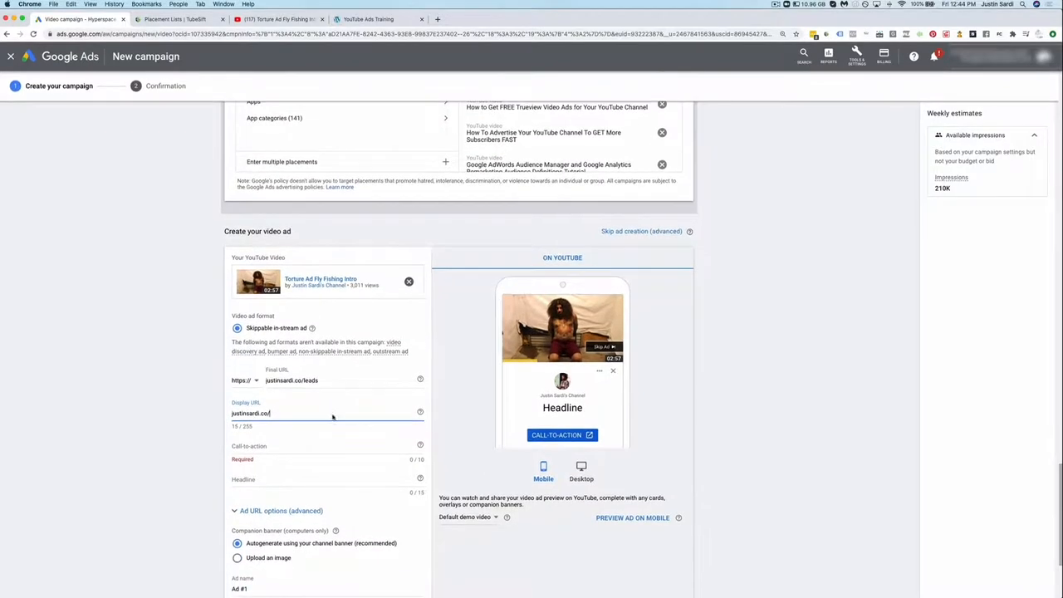
pyautogui.click(312, 401)
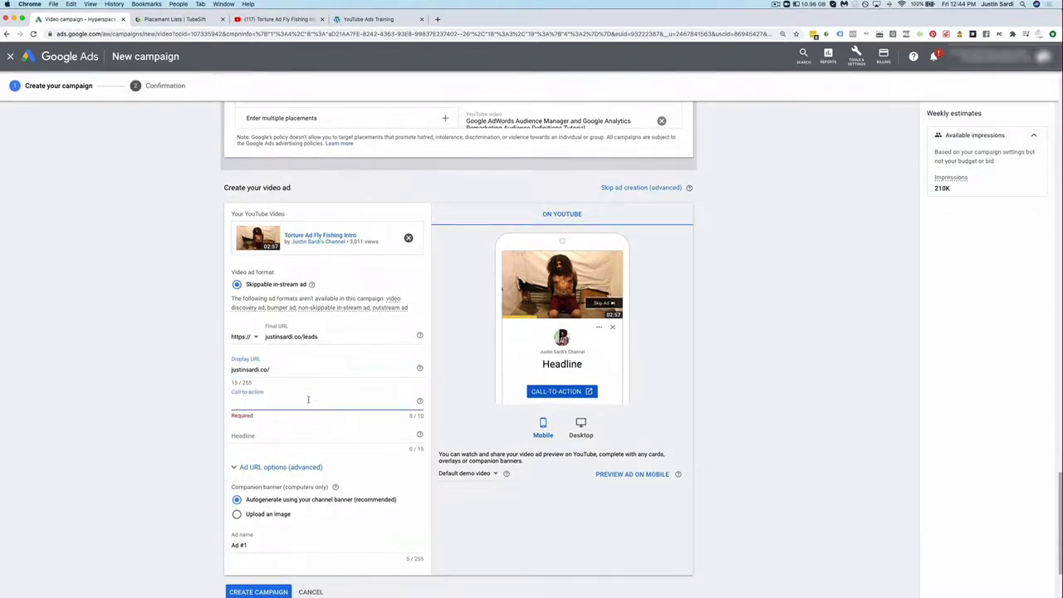
pyautogui.write('Click Here')
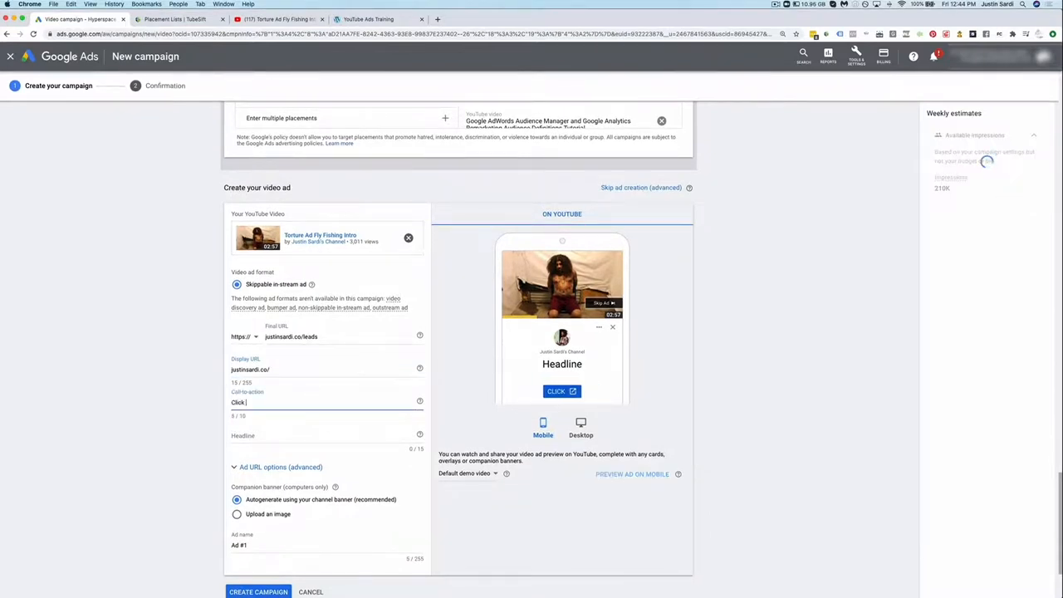
pyautogui.click(328, 435)
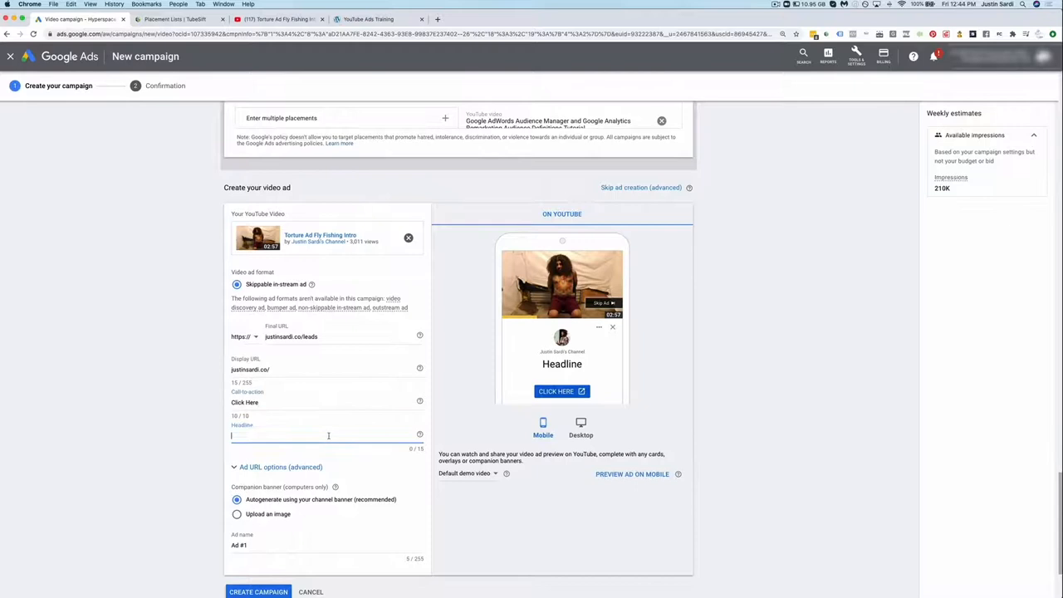
pyautogui.write('Y')
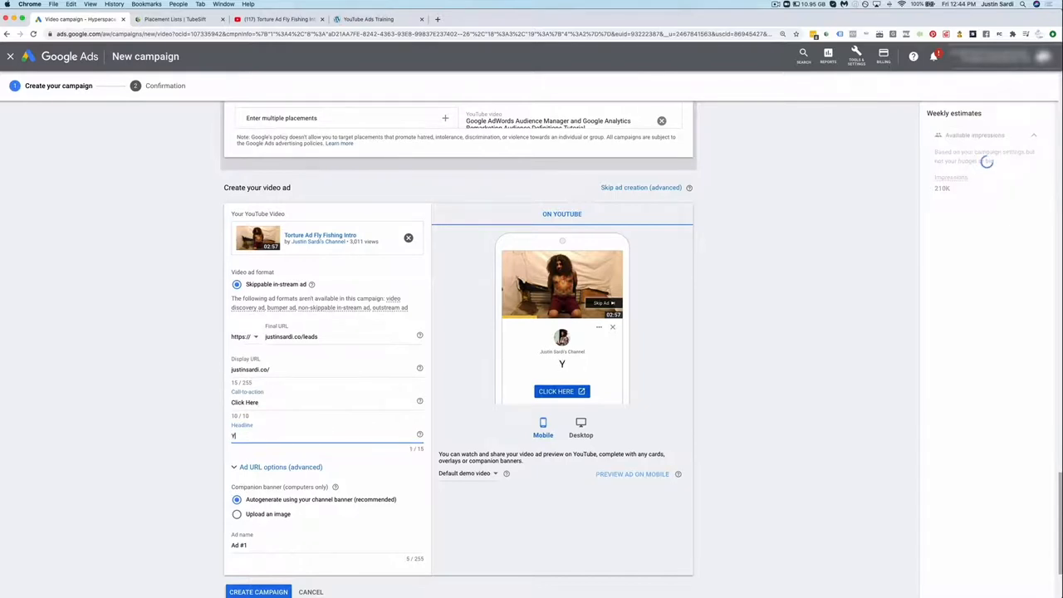
pyautogui.write('T Ads Training')
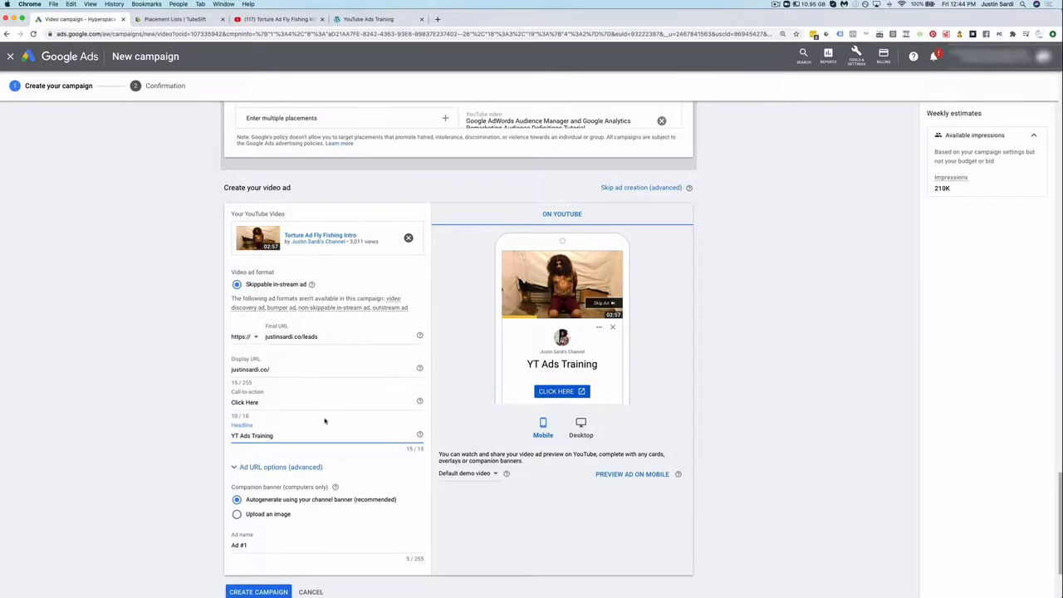
# Set the tracking template in the advanced ad URL options to {lpurl}?gc_id={campaignid}
pyautogui.scroll(-2, 315, 443)
pyautogui.click(286, 415)
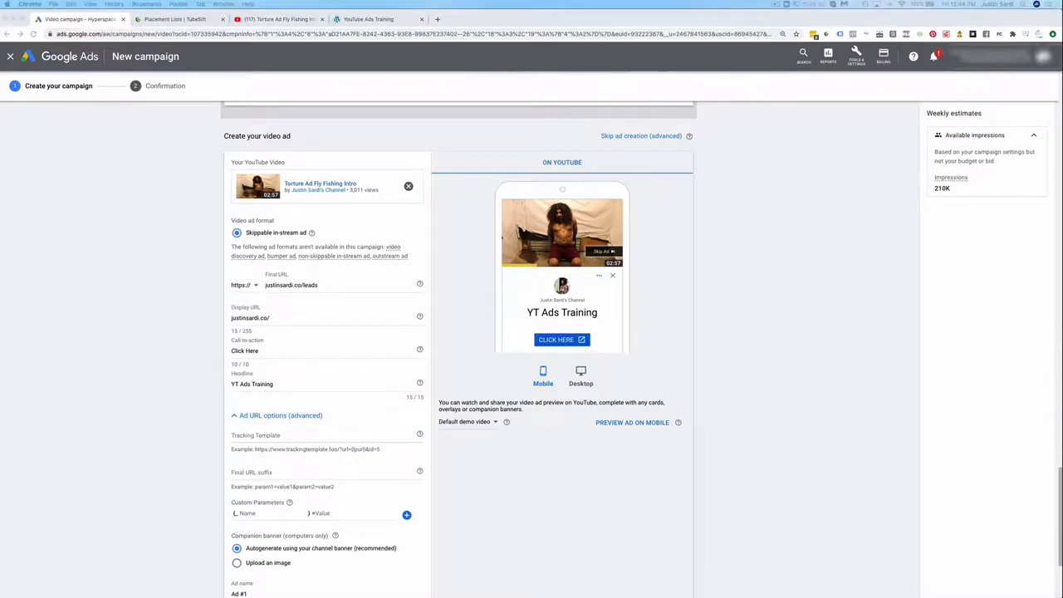
pyautogui.click(285, 435)
pyautogui.write('{lpurl}?gc_id={campaignid}')
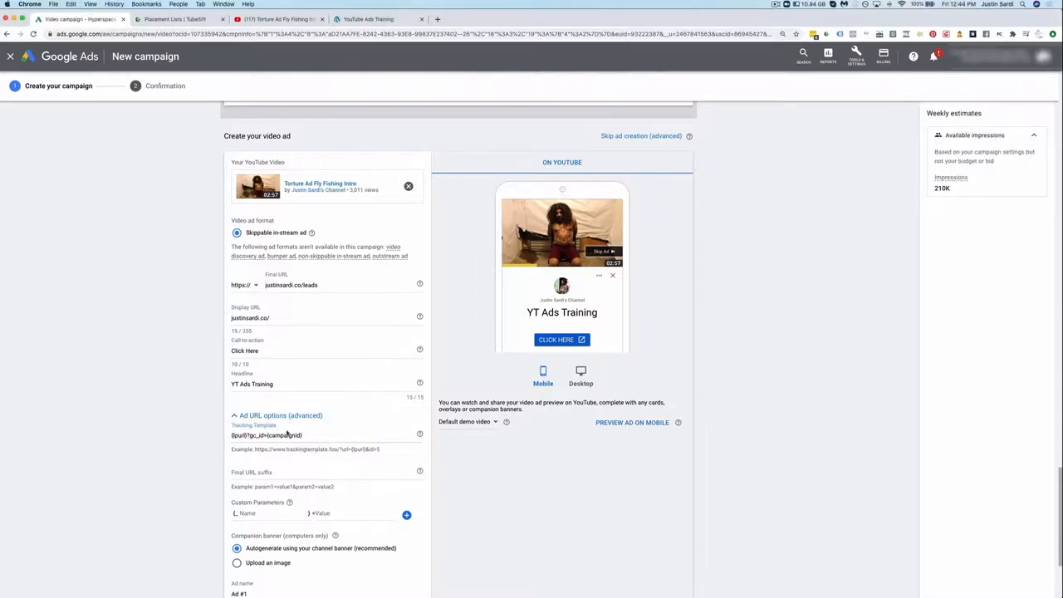
# Show the ad preview for desktop and choose to upload an image as the companion banner
pyautogui.scroll(-3, 364, 428)
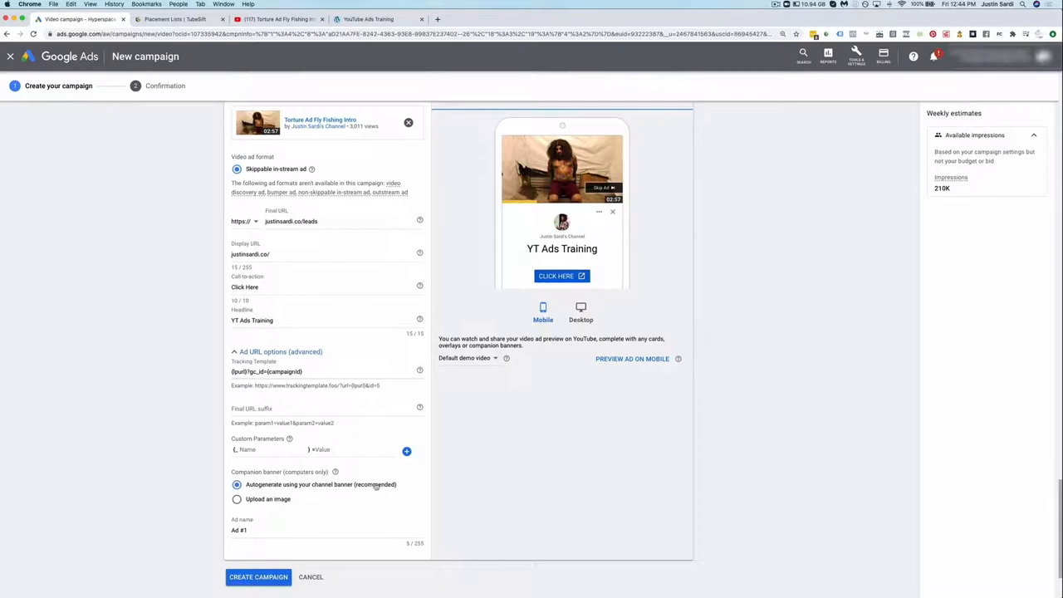
pyautogui.click(580, 316)
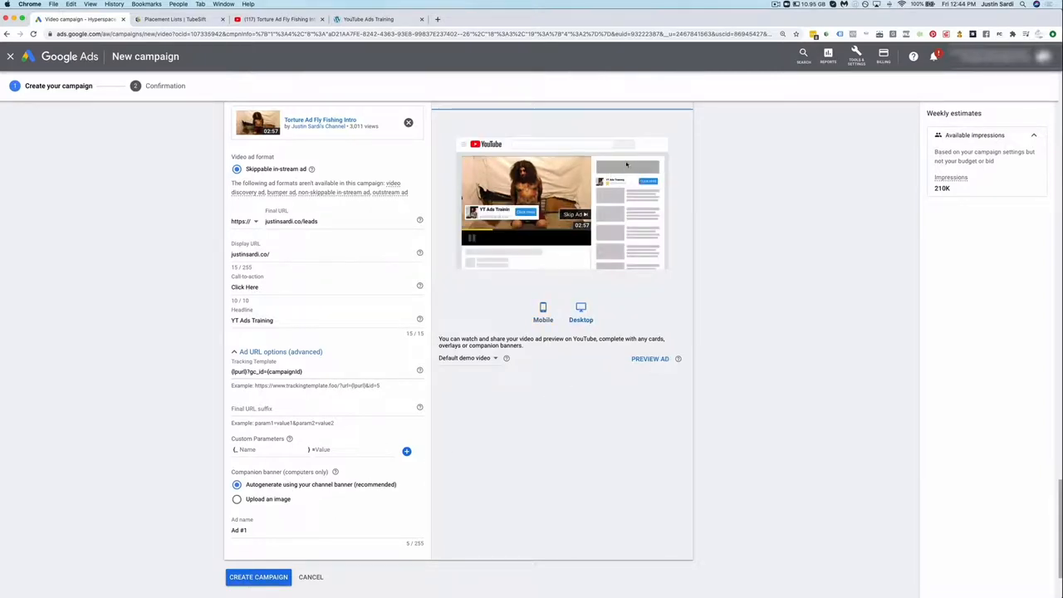
pyautogui.click(248, 500)
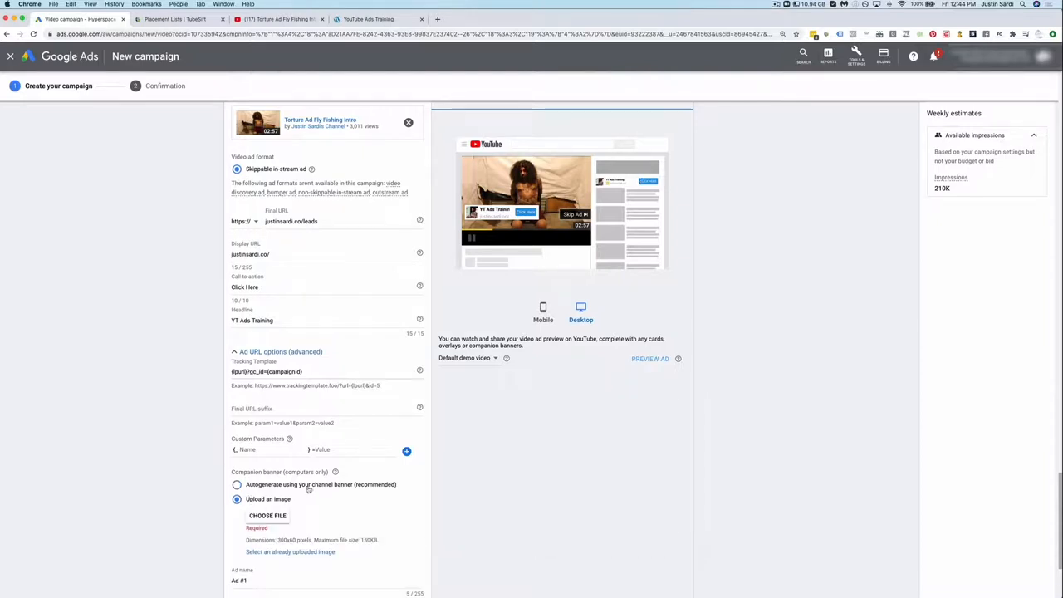
# Switch to TubeSift and start a blank 300 x 60 (Companion Banner - In-Stream Ad) canvas in the Banner Studio designer
pyautogui.click(197, 19)
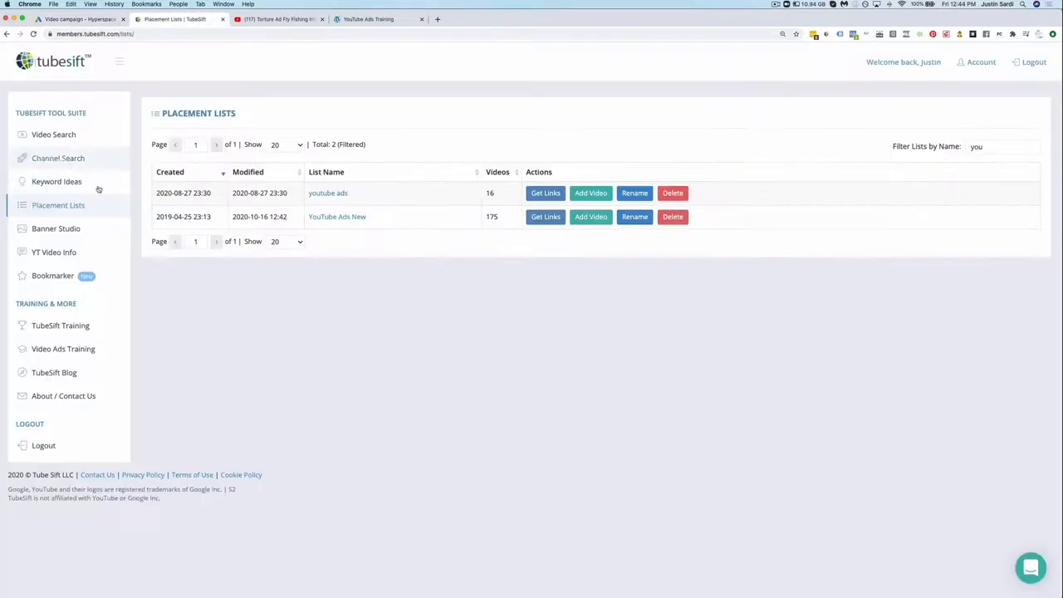
pyautogui.click(61, 235)
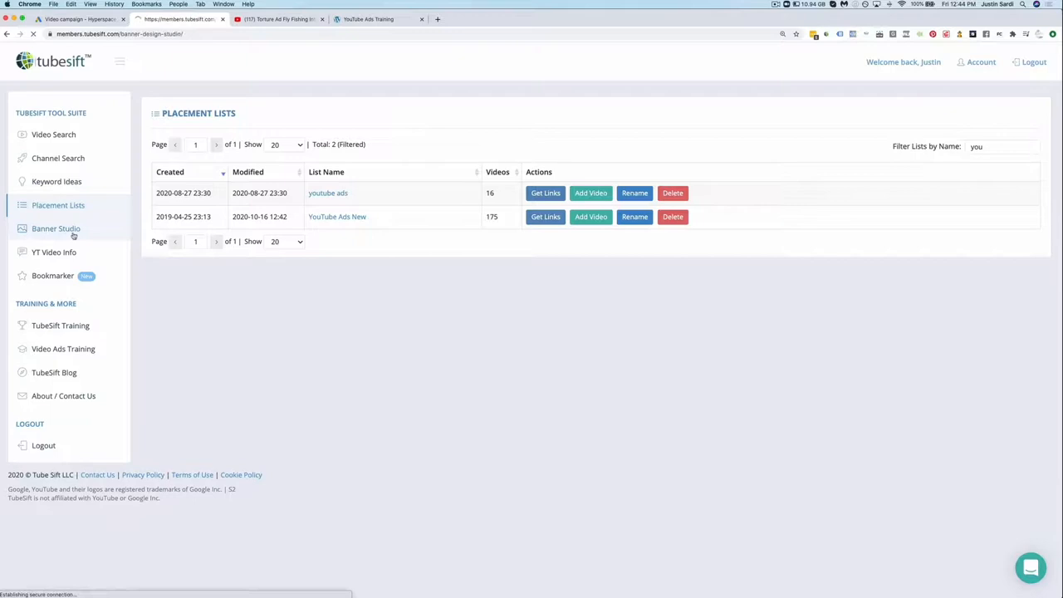
pyautogui.click(652, 441)
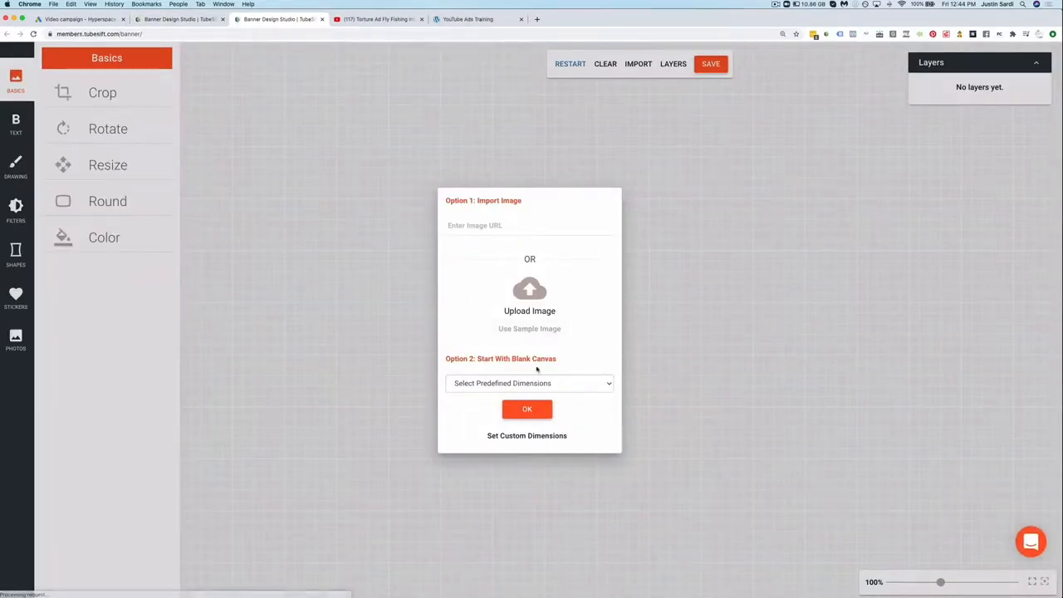
pyautogui.click(538, 381)
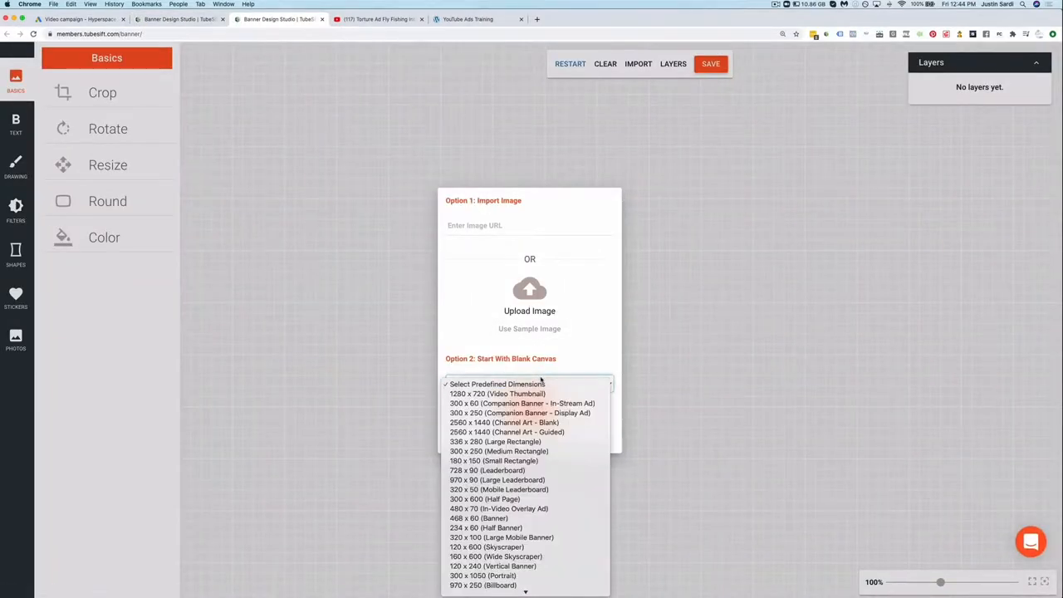
pyautogui.click(585, 405)
pyautogui.click(527, 410)
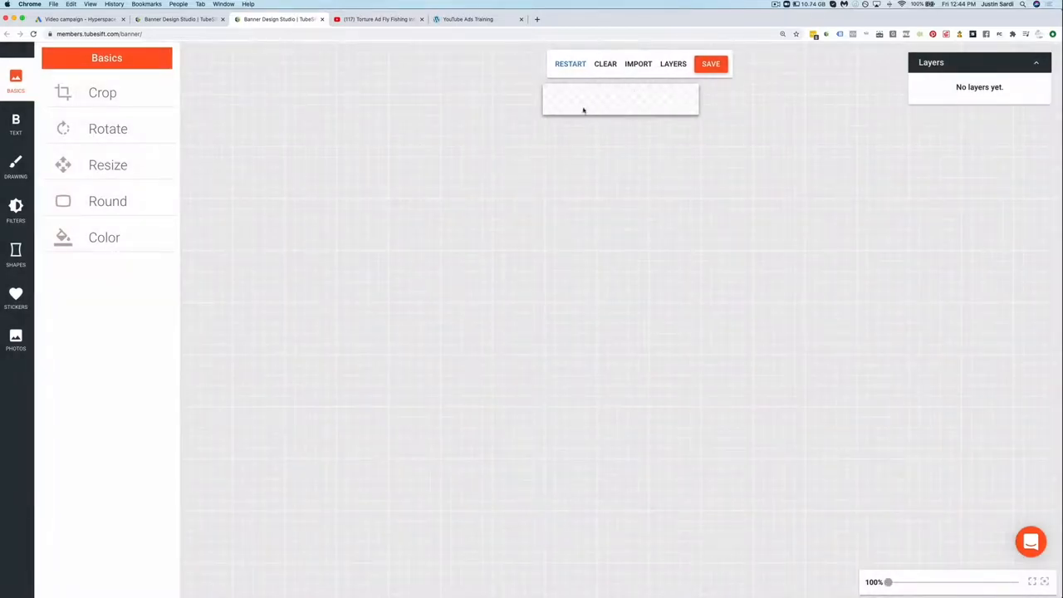
# Add the forest bridge photo from the Success category and enlarge it to fill the banner canvas
pyautogui.click(17, 352)
pyautogui.click(83, 258)
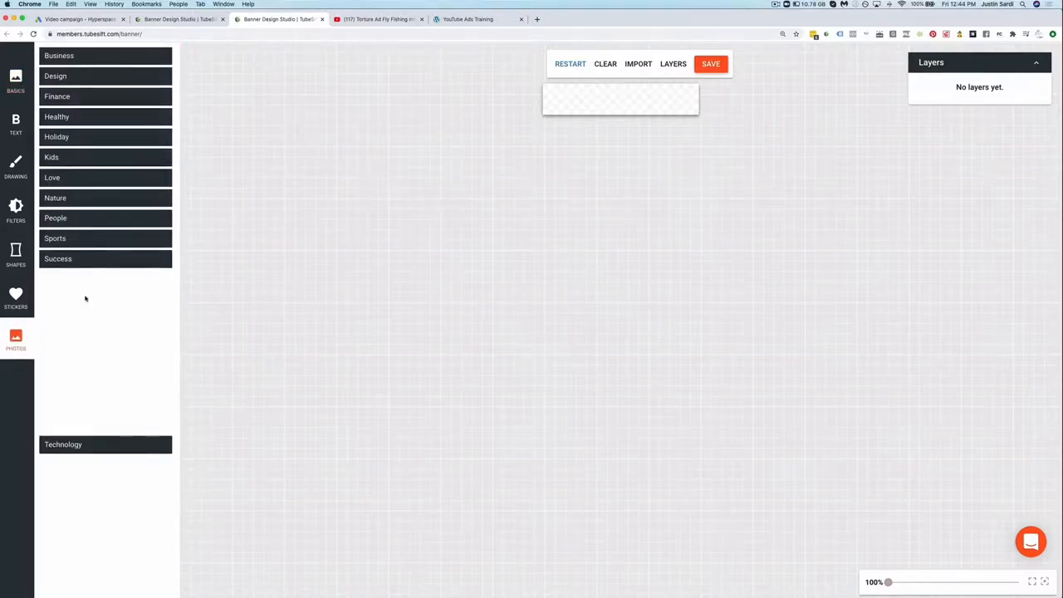
pyautogui.click(110, 359)
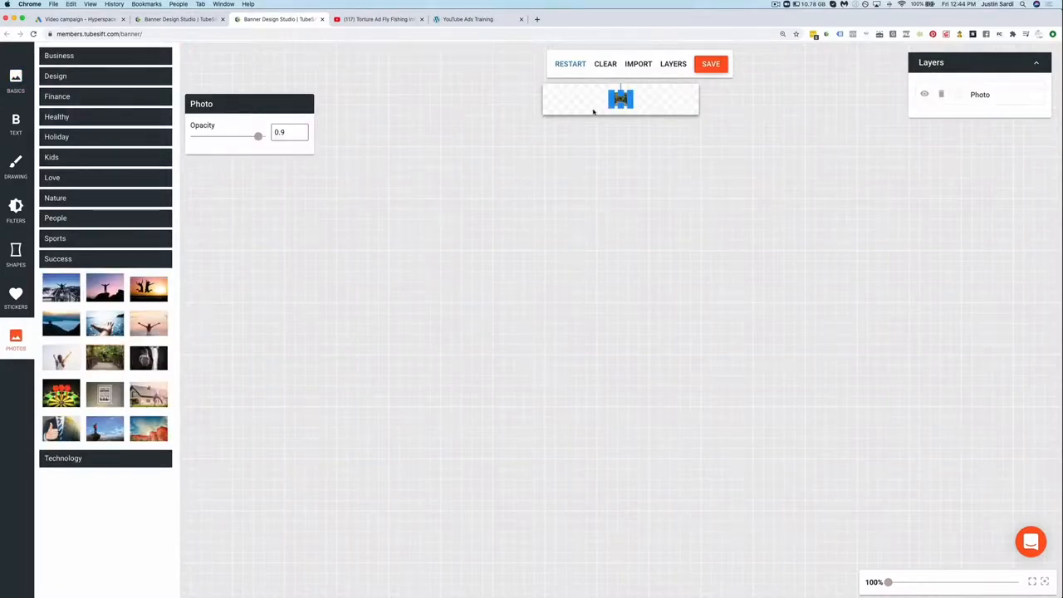
pyautogui.click(667, 65)
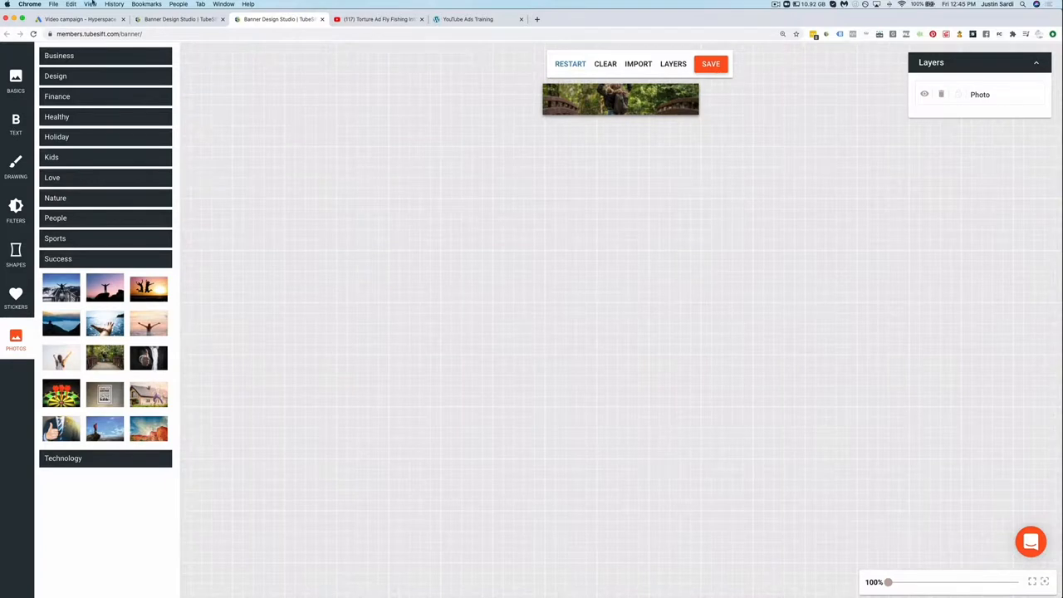
# Return to Google Ads and use the already uploaded "Register For The Free Training!" image as the companion banner
pyautogui.click(83, 18)
pyautogui.scroll(-2, 290, 461)
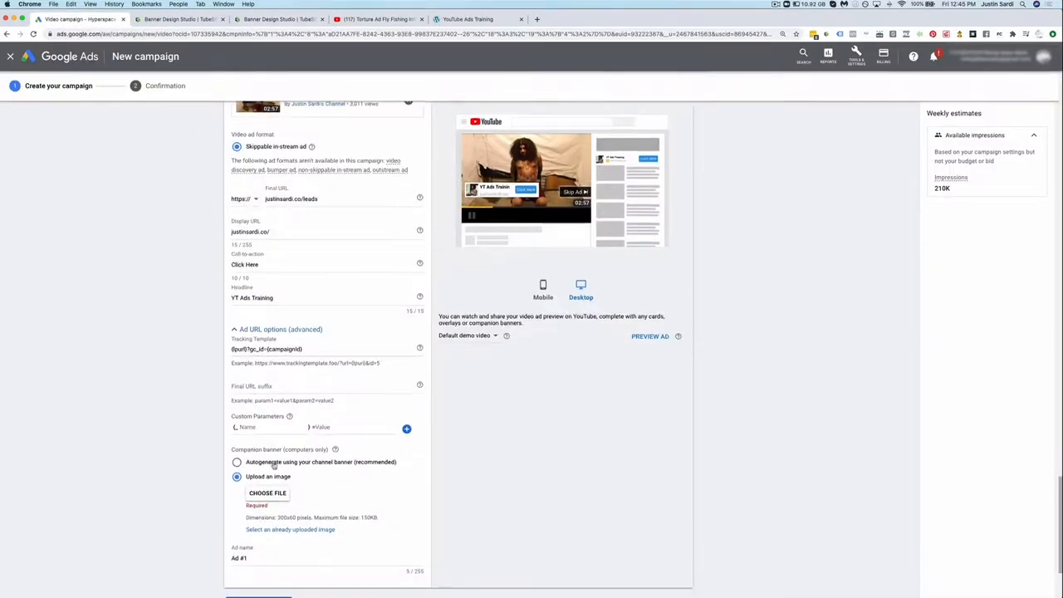
pyautogui.click(316, 487)
pyautogui.scroll(-6, 525, 310)
pyautogui.scroll(-2, 529, 314)
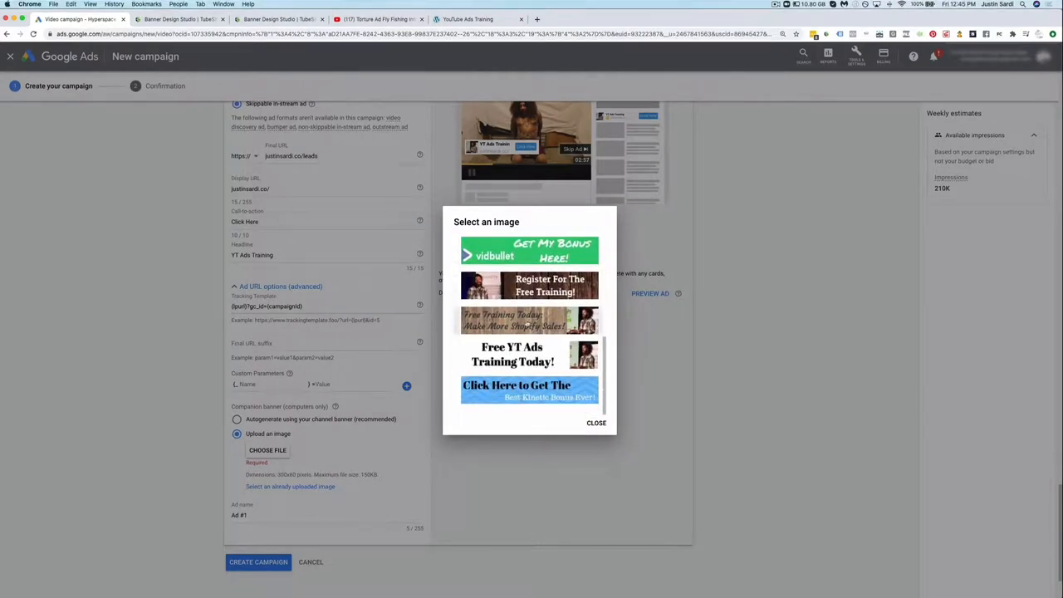
pyautogui.click(523, 288)
pyautogui.scroll(4, 600, 316)
pyautogui.scroll(-5, 584, 421)
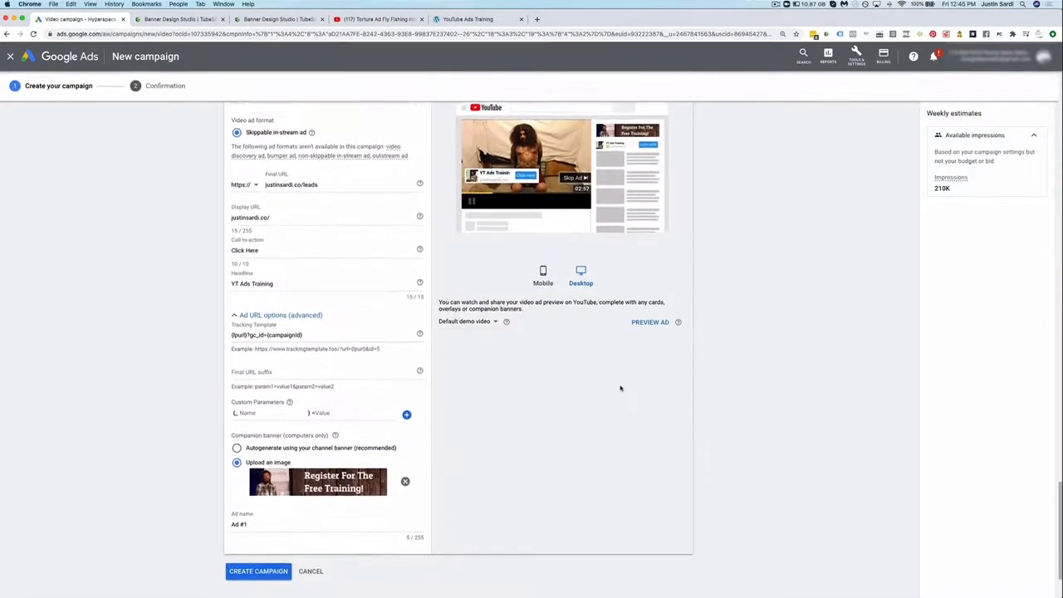
# Preview the finished ad on YouTube and follow its call-to-action through to the landing page's registration
pyautogui.click(648, 307)
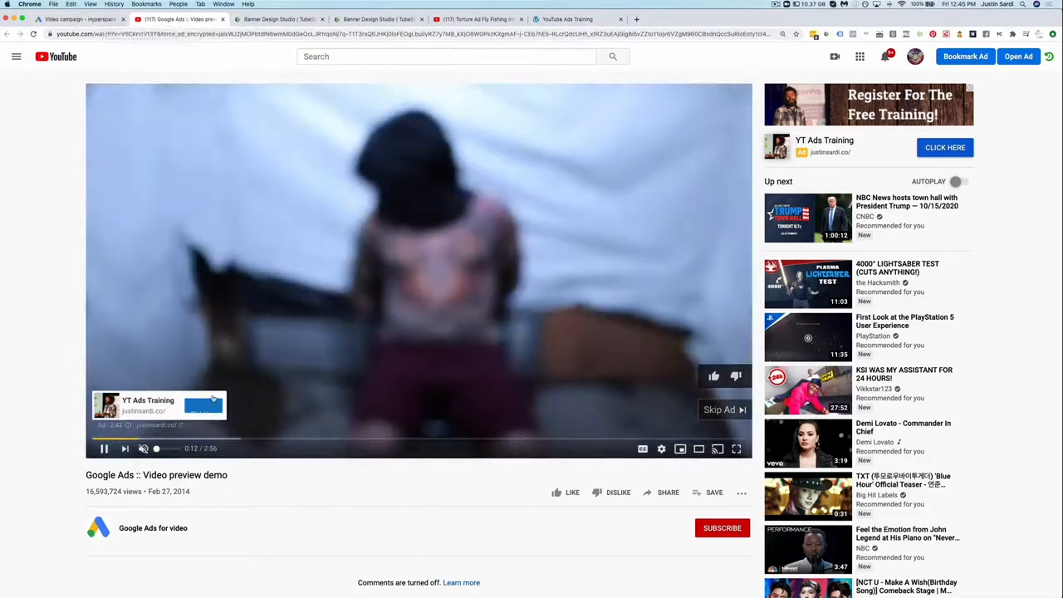
pyautogui.click(185, 123)
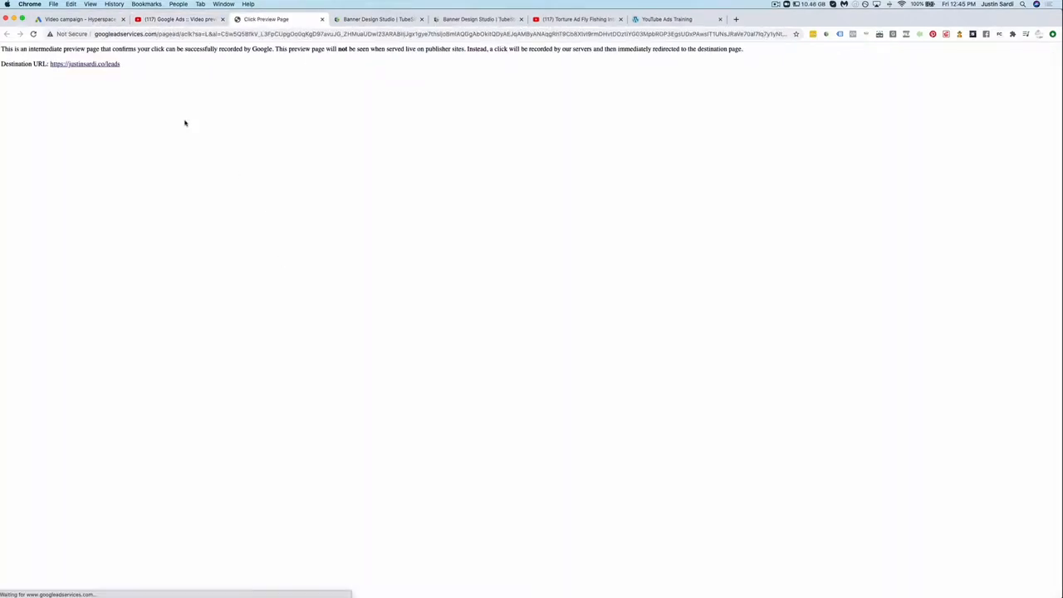
pyautogui.click(91, 64)
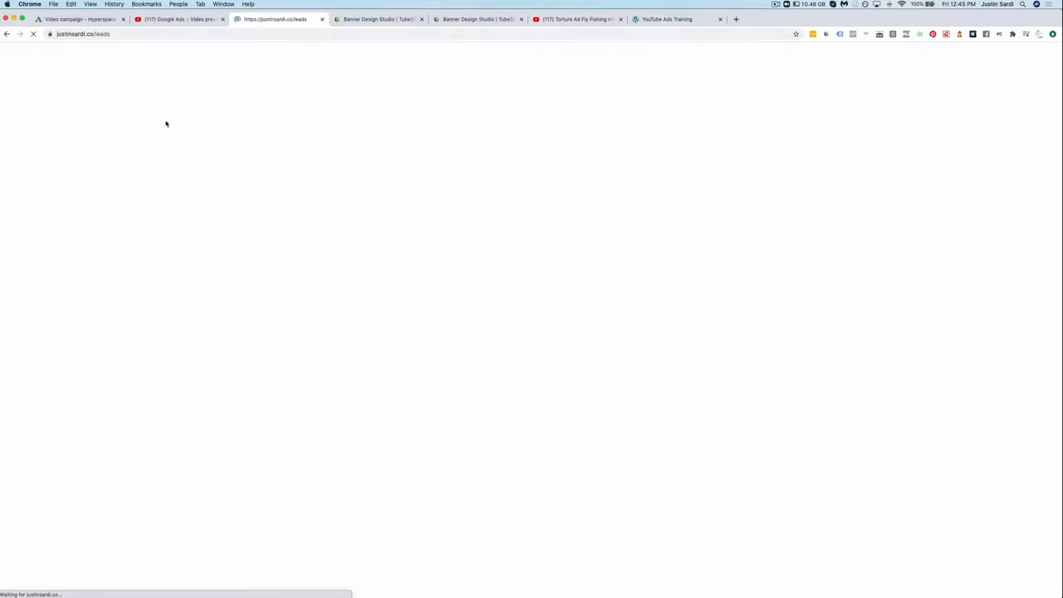
pyautogui.click(562, 185)
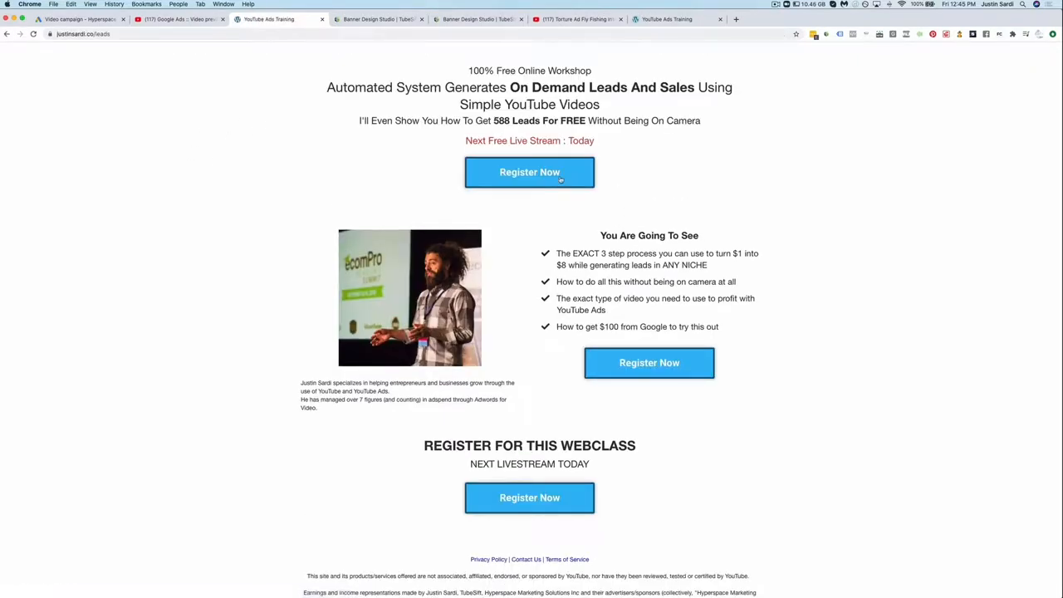